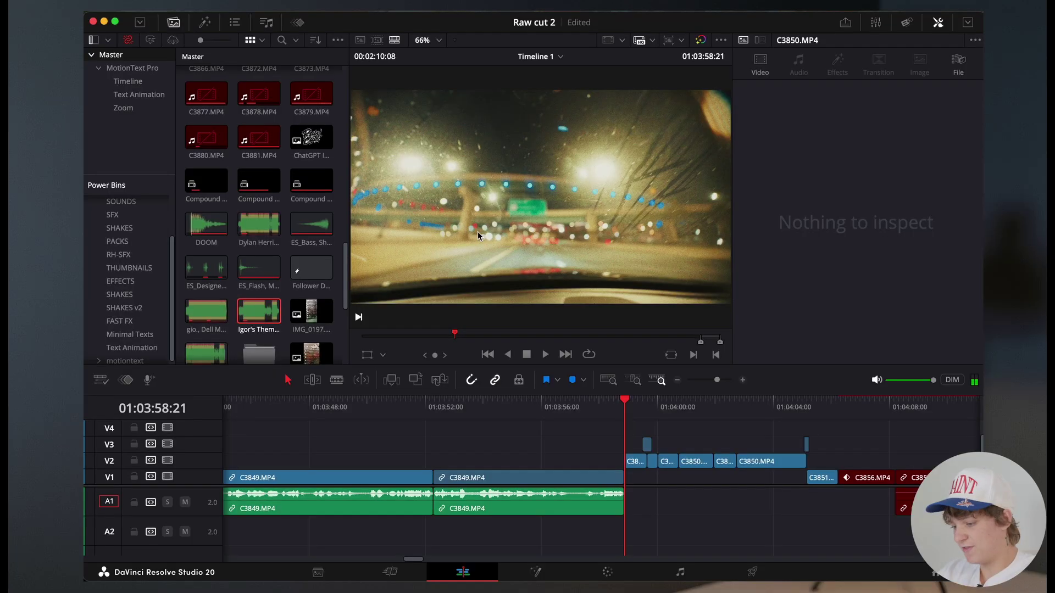
Play back the night-drive clips after C3849.MP4 on the timeline to review their cuts and overlay transitions
key(space)
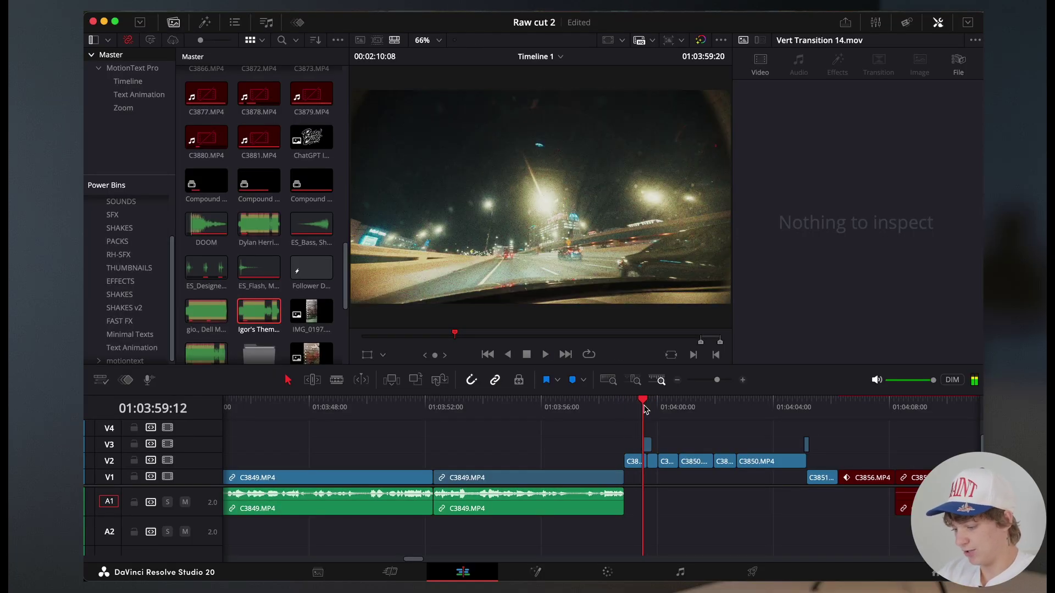
key(space)
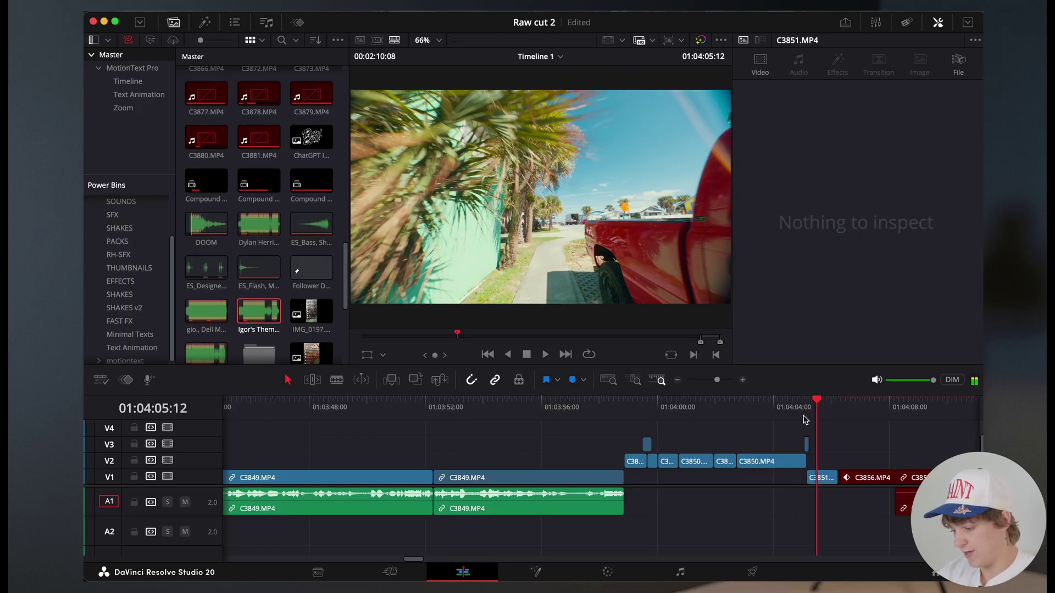
click(626, 407)
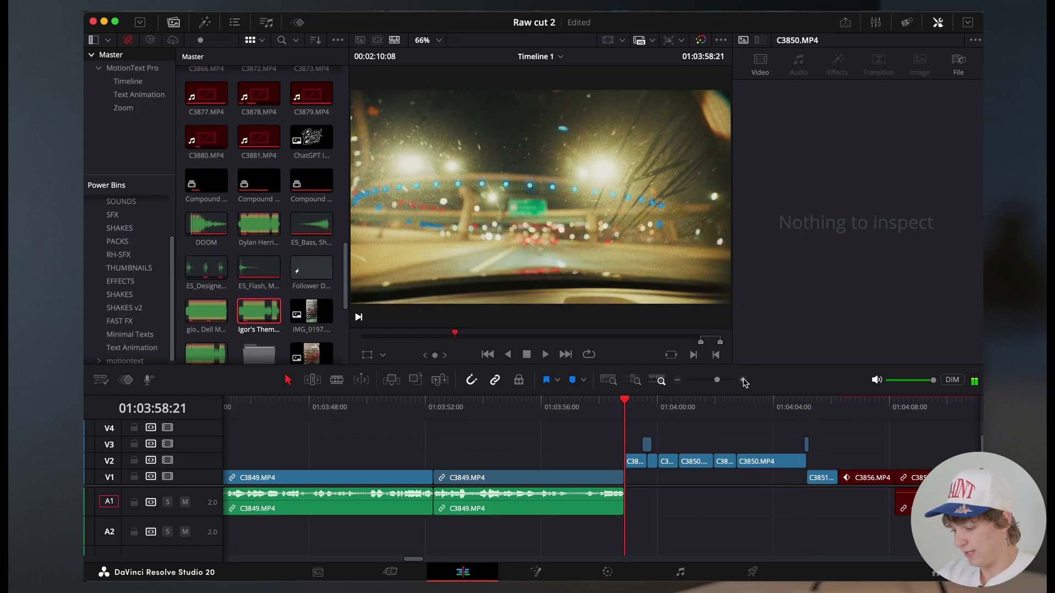
click(742, 380)
click(622, 401)
key(space)
key(space)
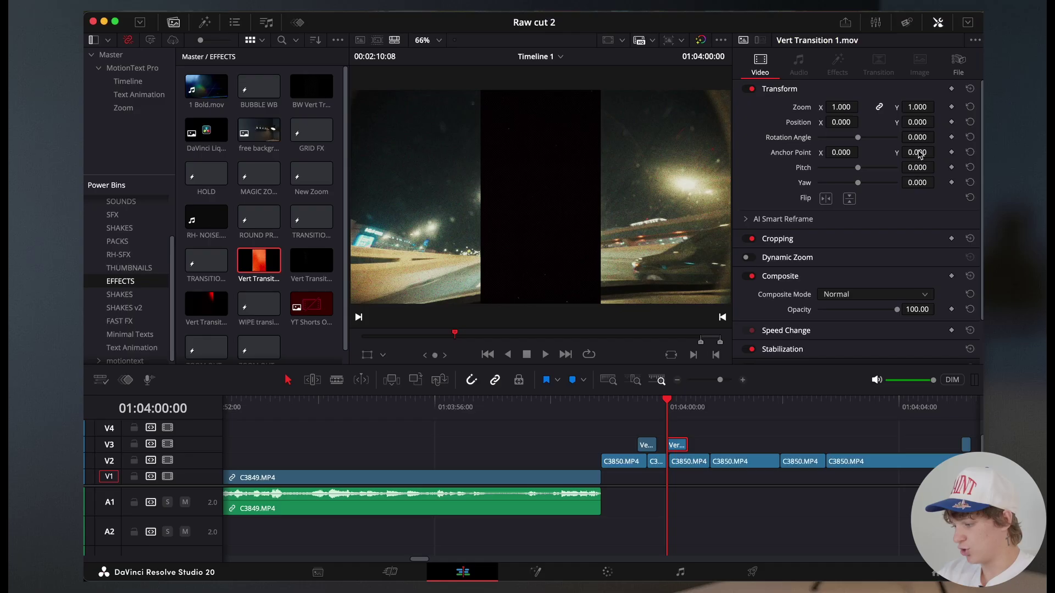
Set the Vert Transition 1.mov overlay's rotation angle to 90 and its zoom to 1.850
double_click(921, 137)
text(9)
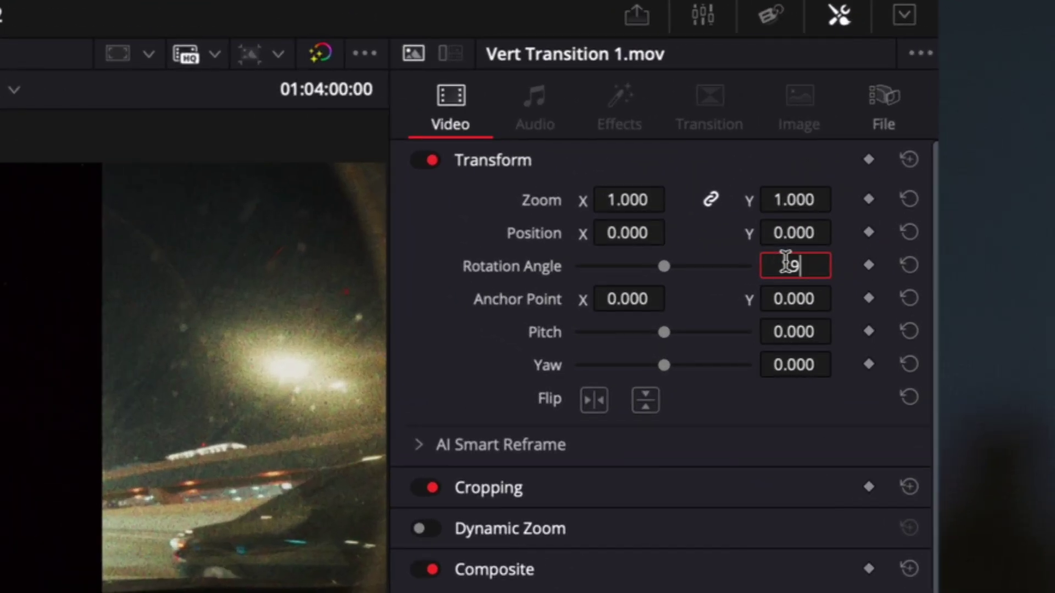
text(0)
key(Return)
drag(664, 205, 698, 205)
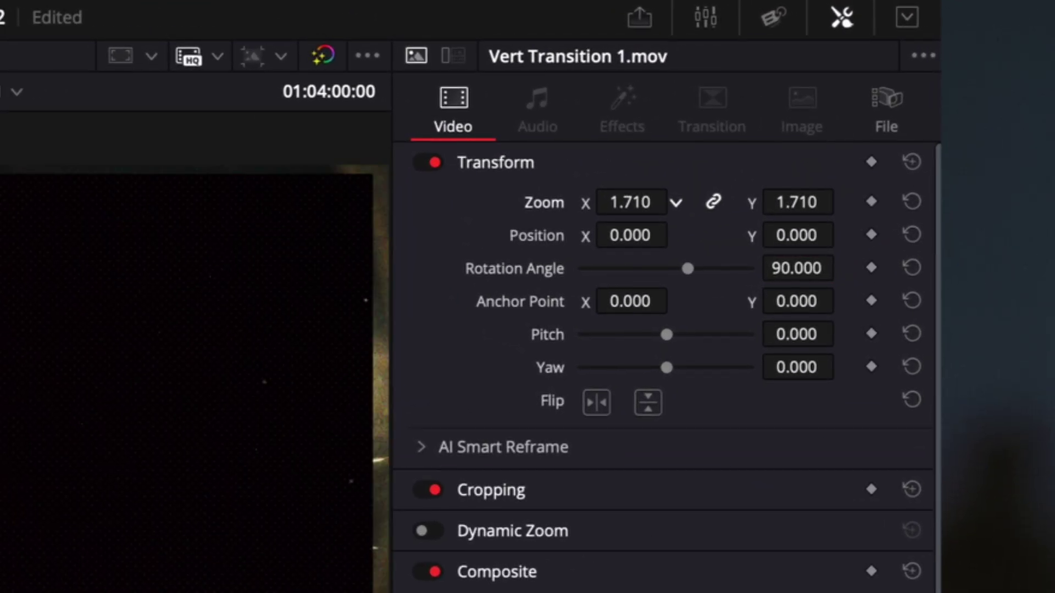
Set the composite mode of the Vert Transition 1.mov overlay to Add and preview the blend
click(596, 312)
click(602, 381)
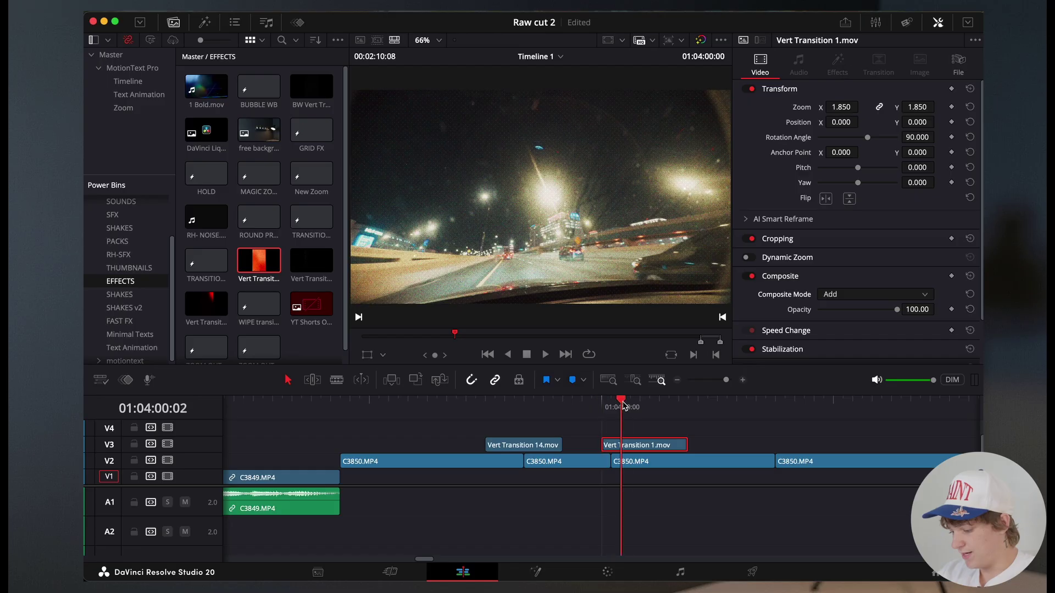
drag(622, 405, 641, 406)
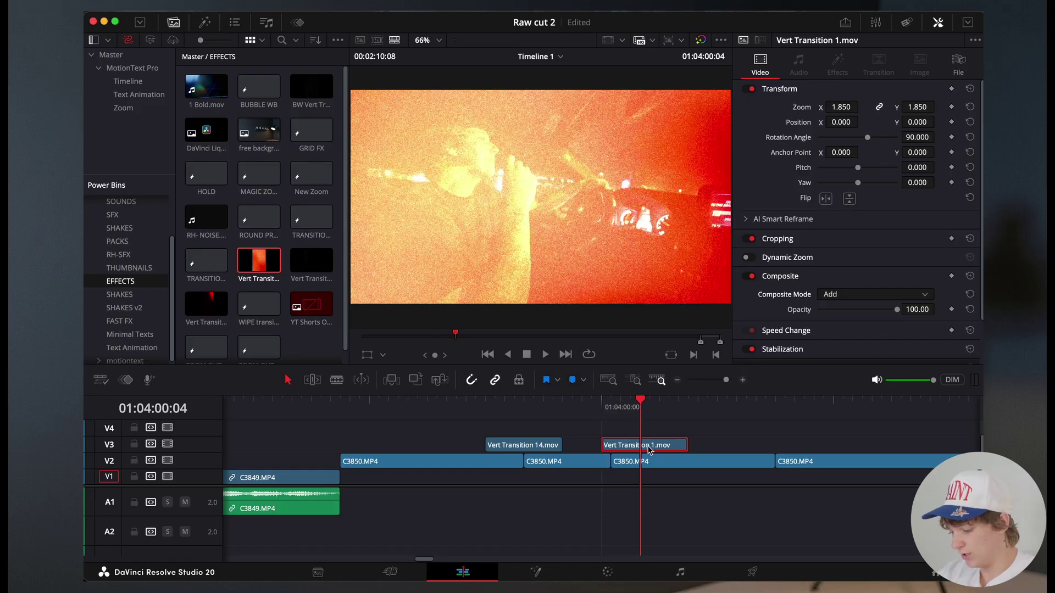
Move Vert Transition 1.mov on V3 to start directly after Vert Transition 14.mov and play back the result
drag(650, 450, 611, 450)
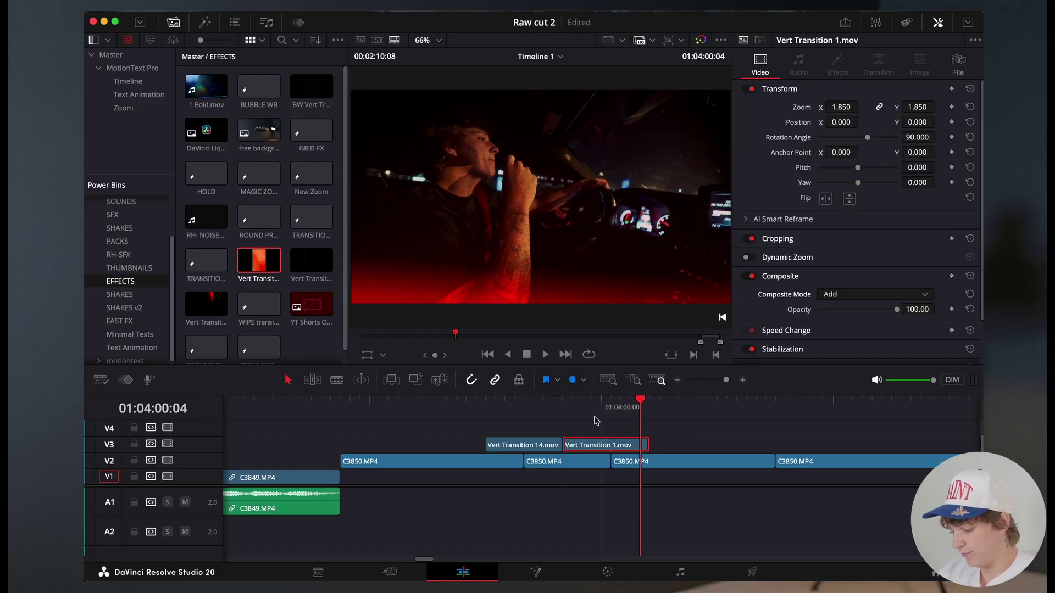
click(563, 406)
key(space)
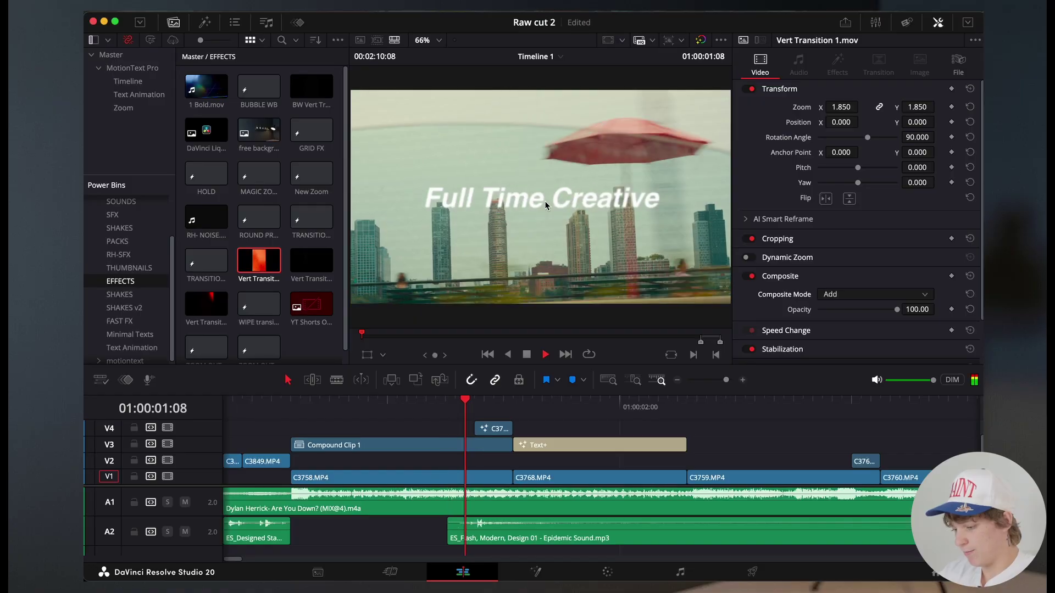
Examine the finished cutout transition frames between C3758.MP4 and C3768.MP4 under the Full Time Creative title
key(space)
click(475, 400)
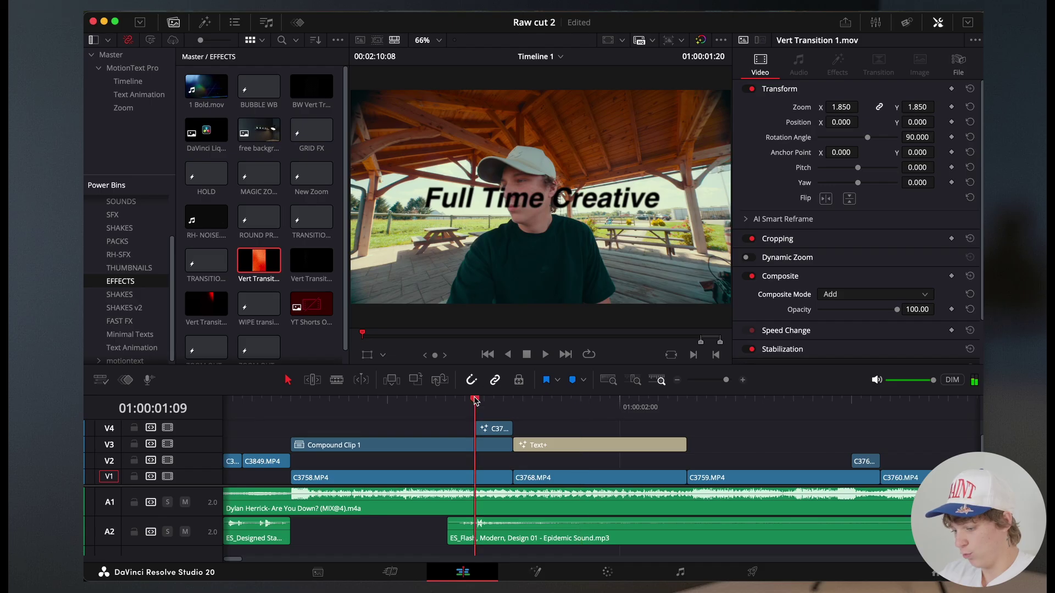
click(514, 400)
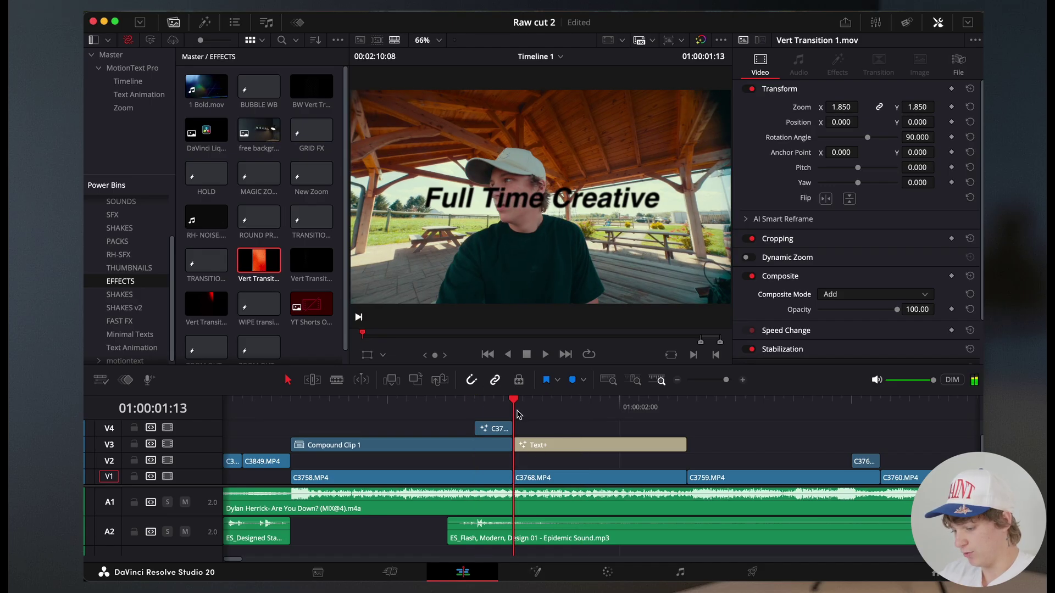
click(483, 402)
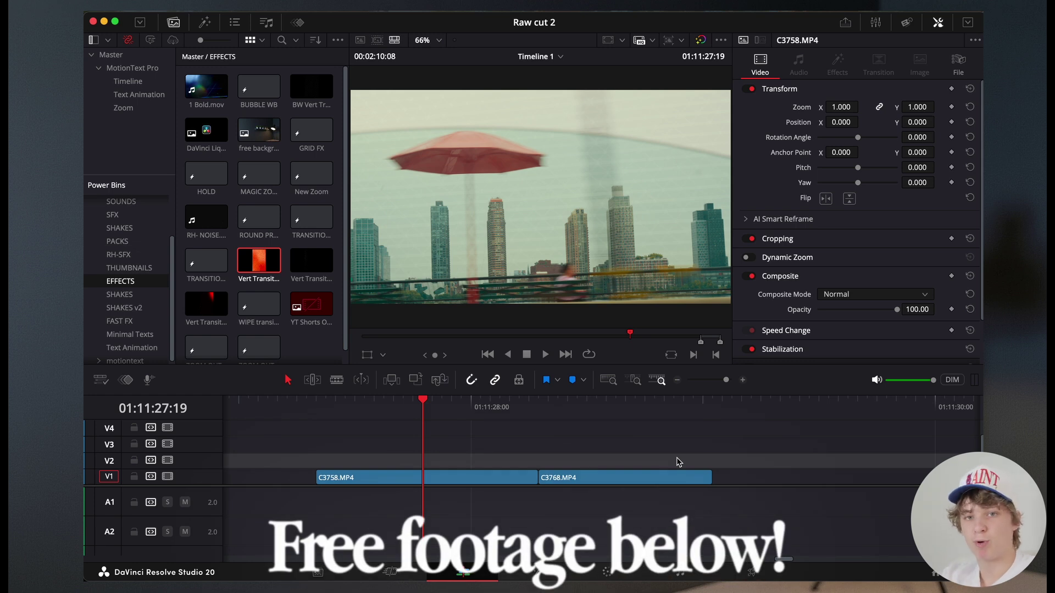
Preview the C3758.MP4 clip and park the playhead exactly on the first frame of C3768.MP4
key(space)
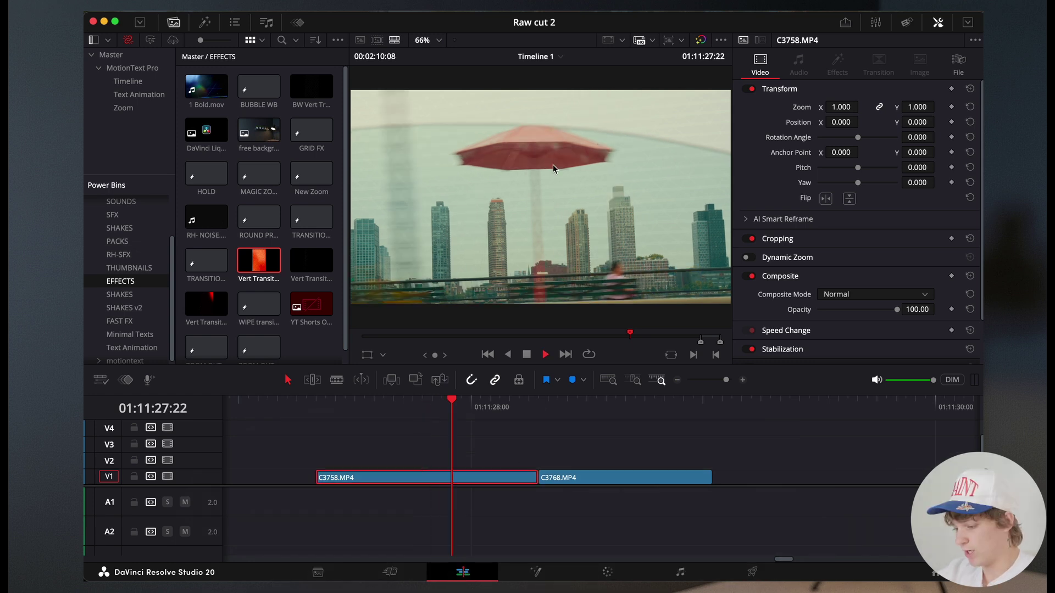
key(space)
click(529, 406)
click(545, 407)
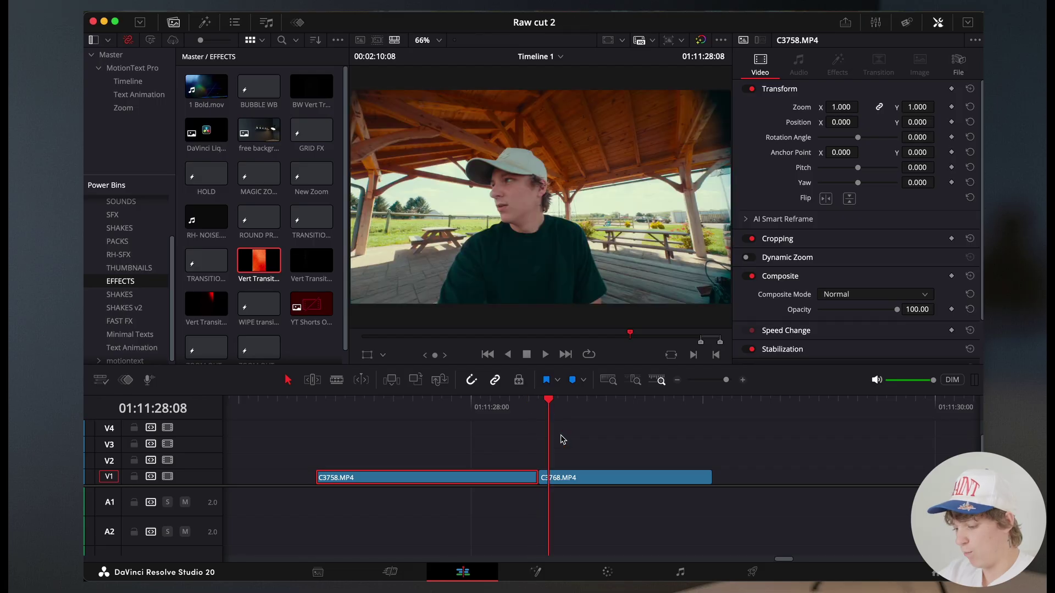
click(534, 405)
key(Right)
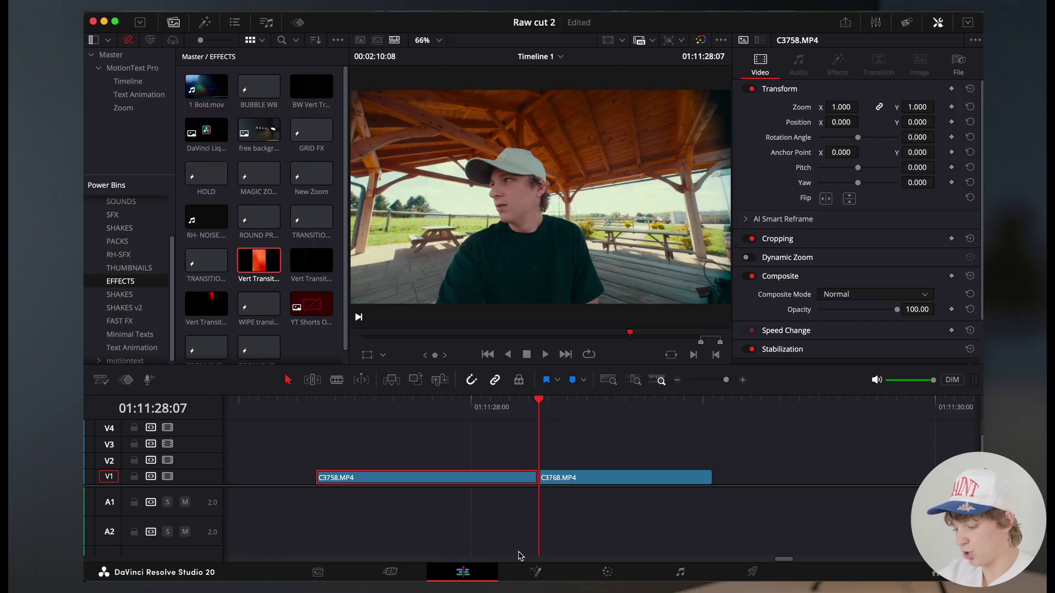
Duplicate C3768.MP4 onto track V2 directly above the original and turn the copy into a freeze frame
click(576, 483)
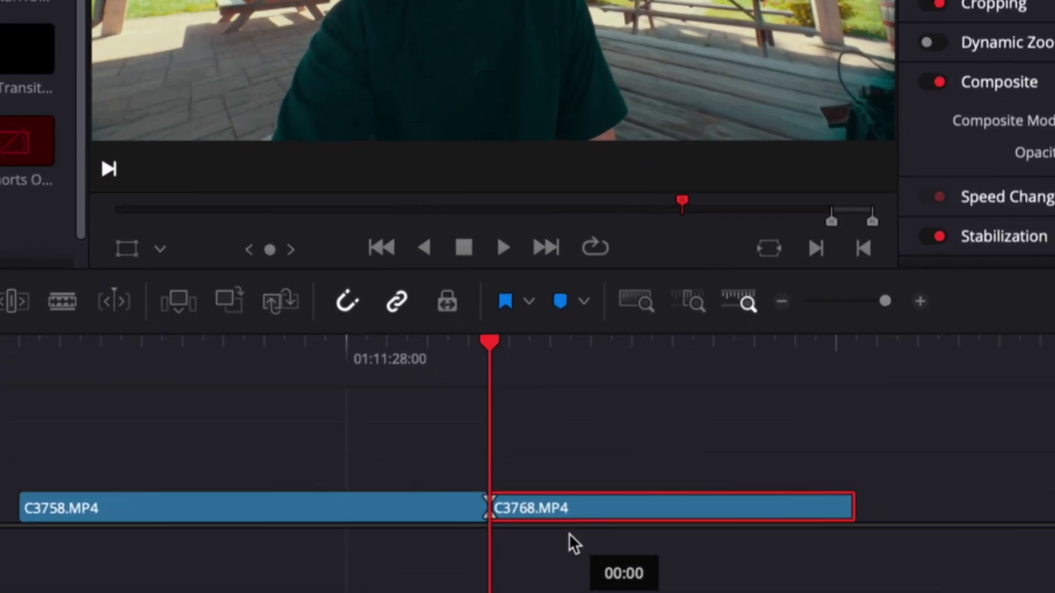
drag(562, 514, 561, 471)
right_click(432, 592)
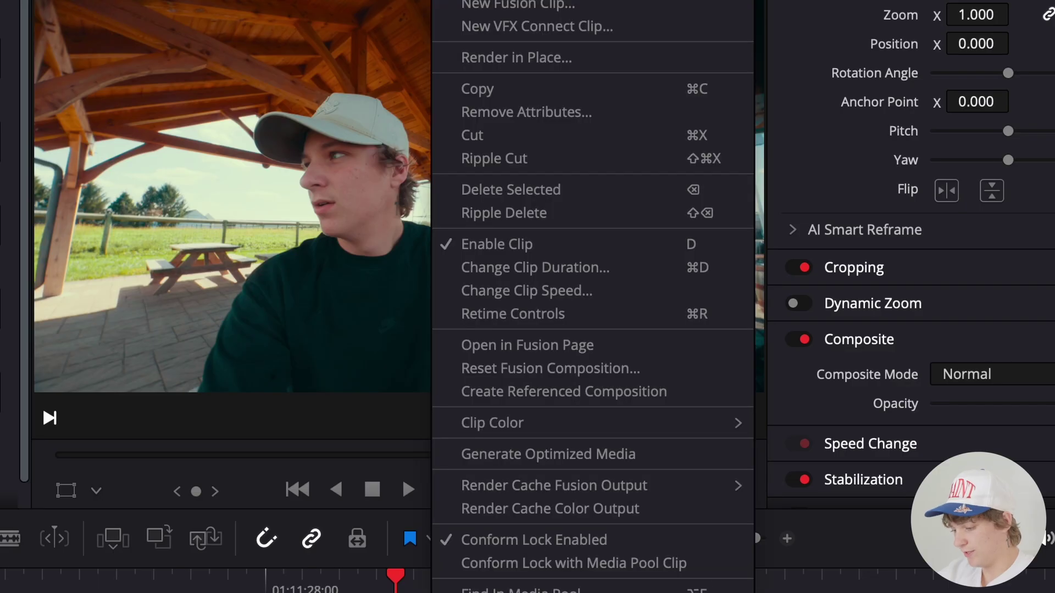
click(524, 292)
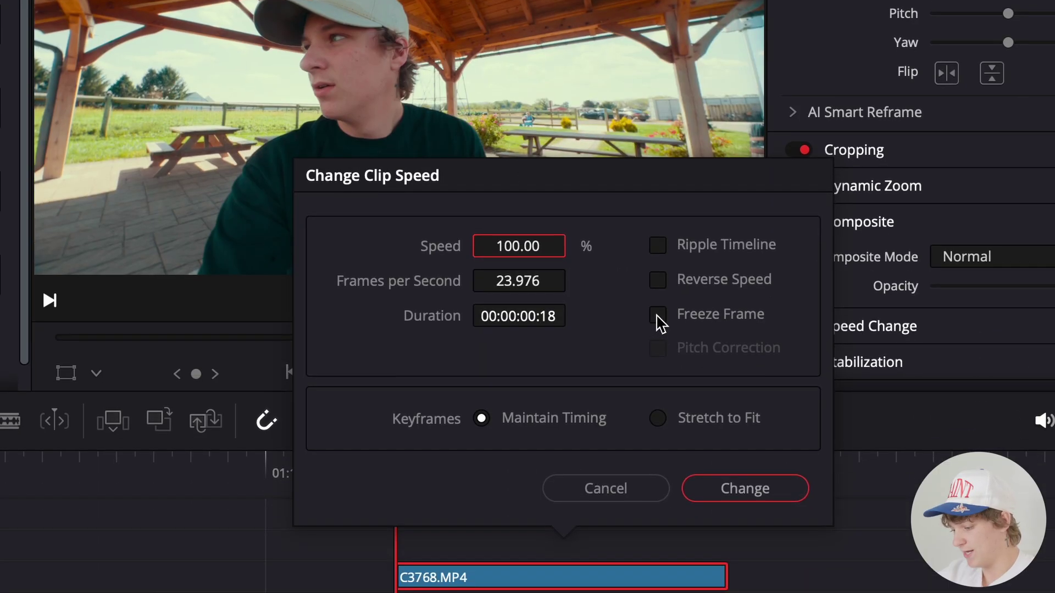
click(658, 315)
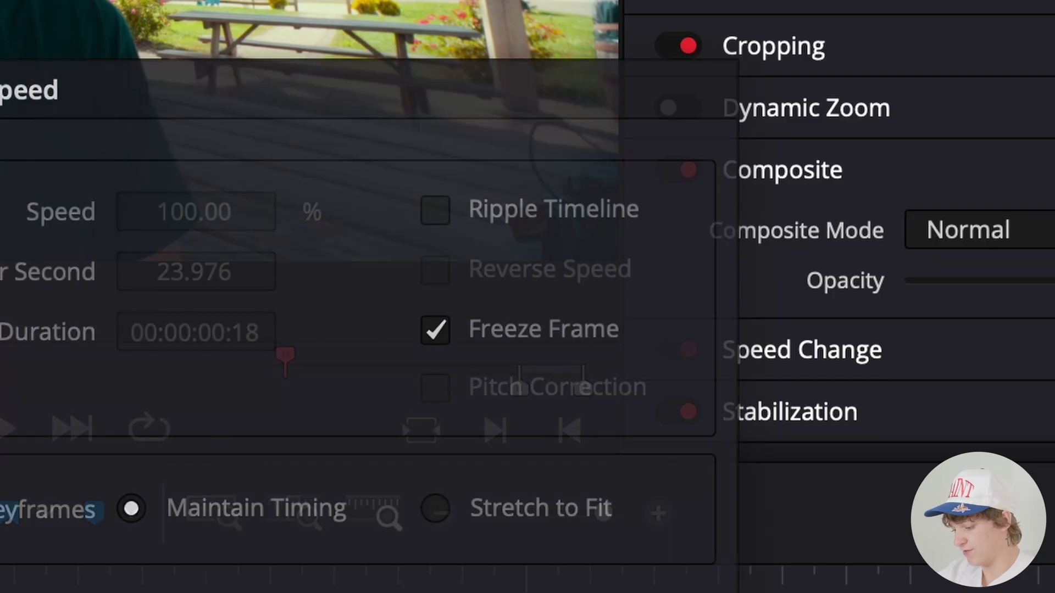
click(648, 592)
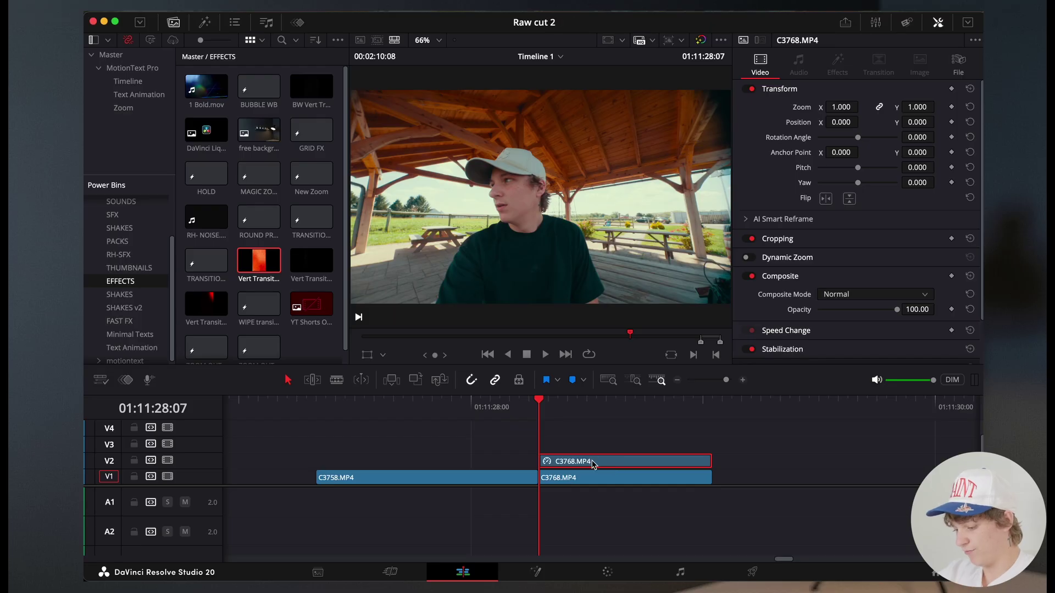
Split the frozen C3768.MP4 copy on V2 three frames after its start and delete the remainder
key(Right)
key(Right)
key(Right)
key(Right)
key(Left)
key(Left)
key(Left)
key(Left)
key(Right)
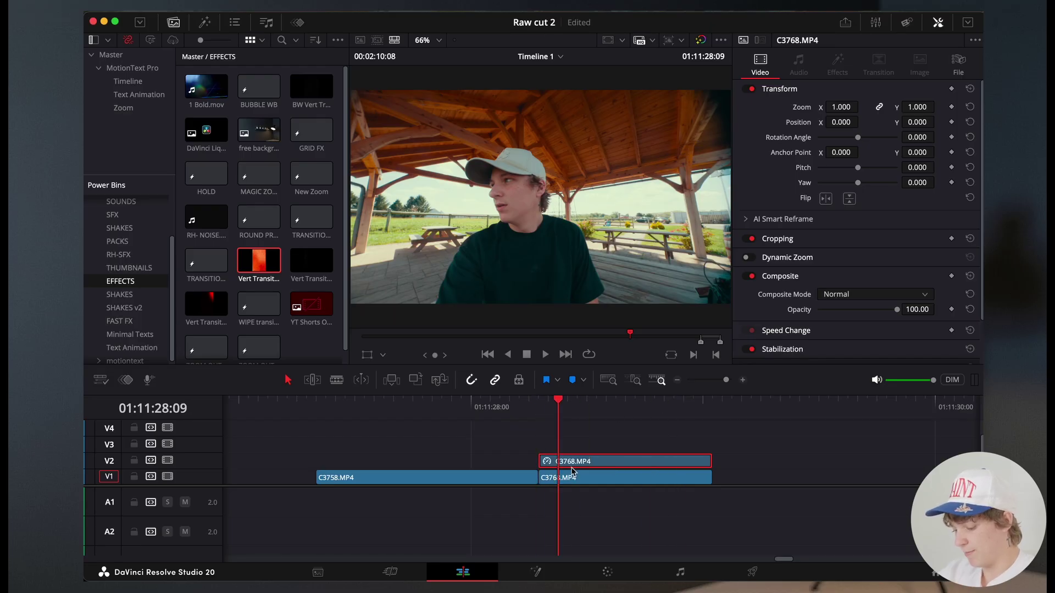
key(Right)
key(super+b)
click(586, 459)
key(BackSpace)
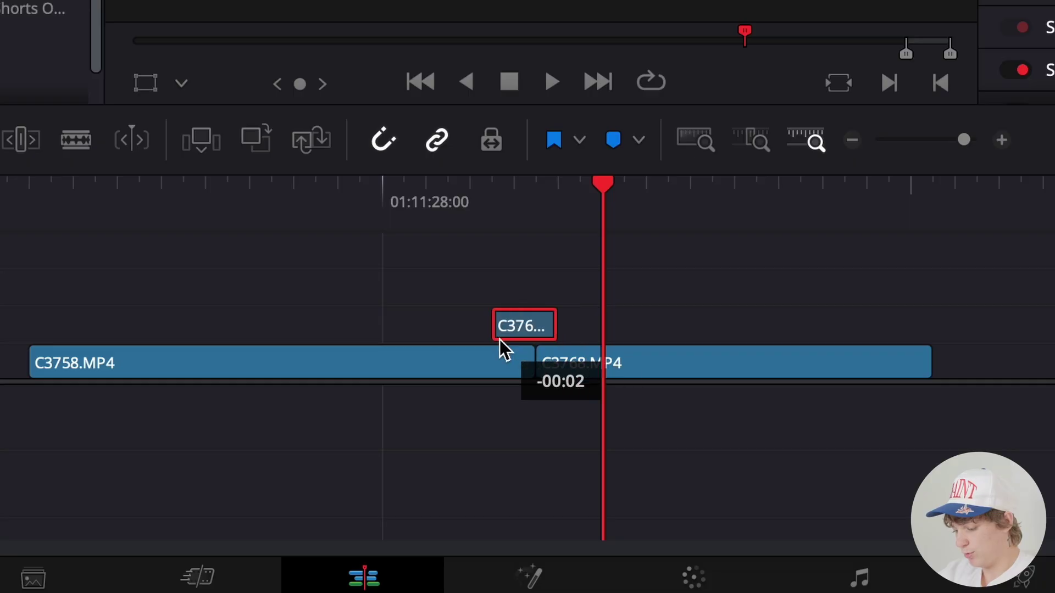
Move the short freeze-frame clip on V2 back so that it ends at the cut, and play it
drag(542, 464, 517, 468)
click(437, 203)
key(space)
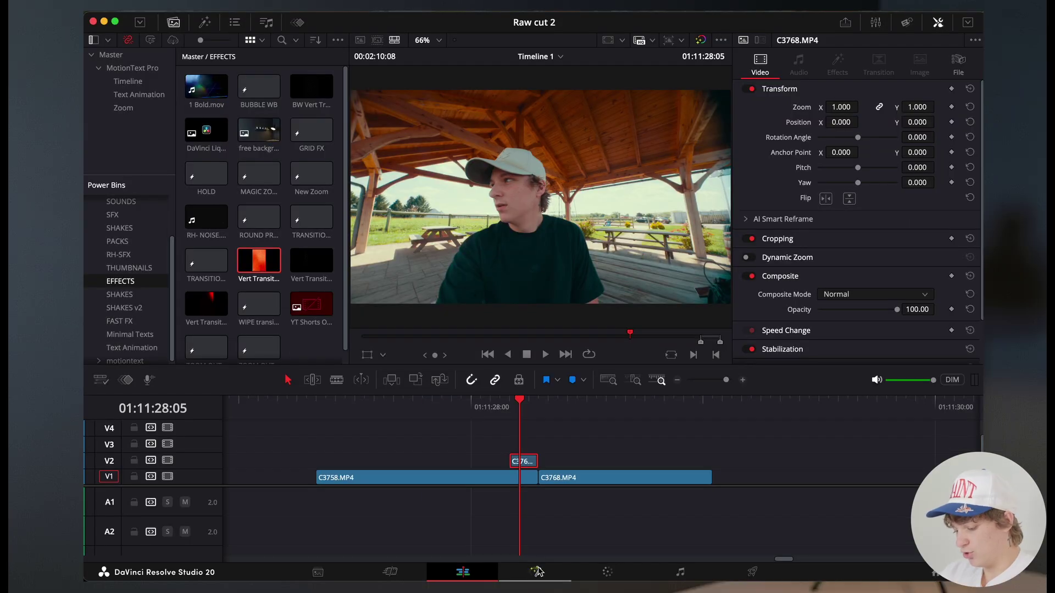
Open the short freeze-frame clip in Fusion and insert a Magic Mask node after MediaIn1
click(534, 571)
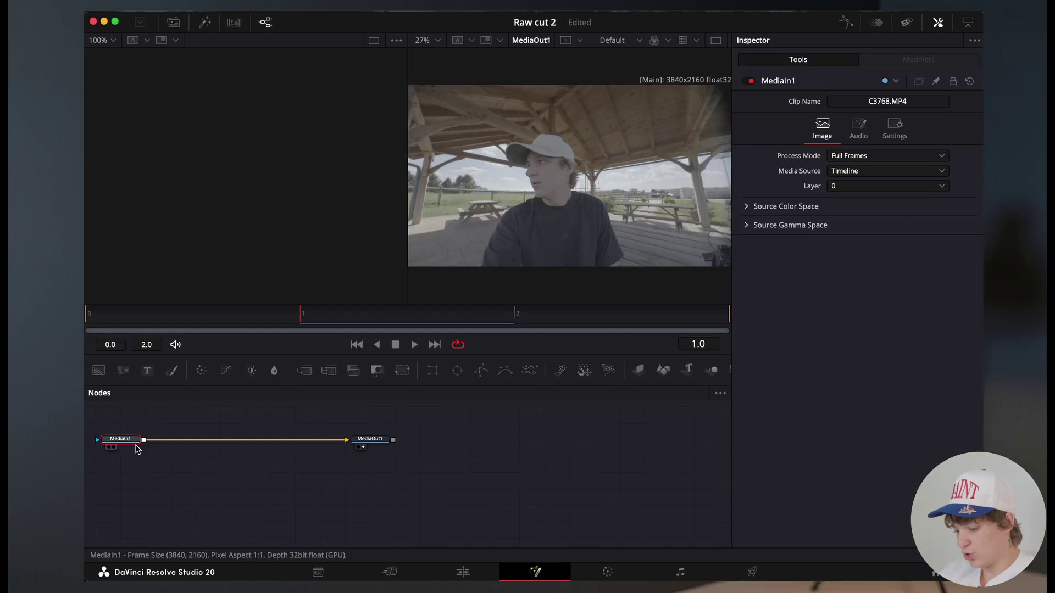
key(shift+space)
text(mag)
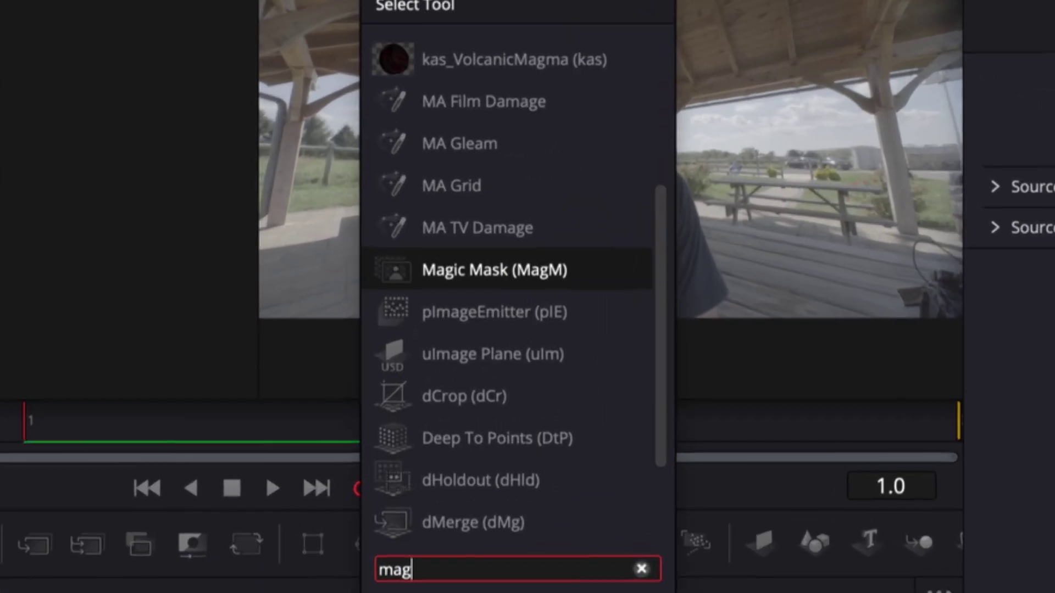
key(Return)
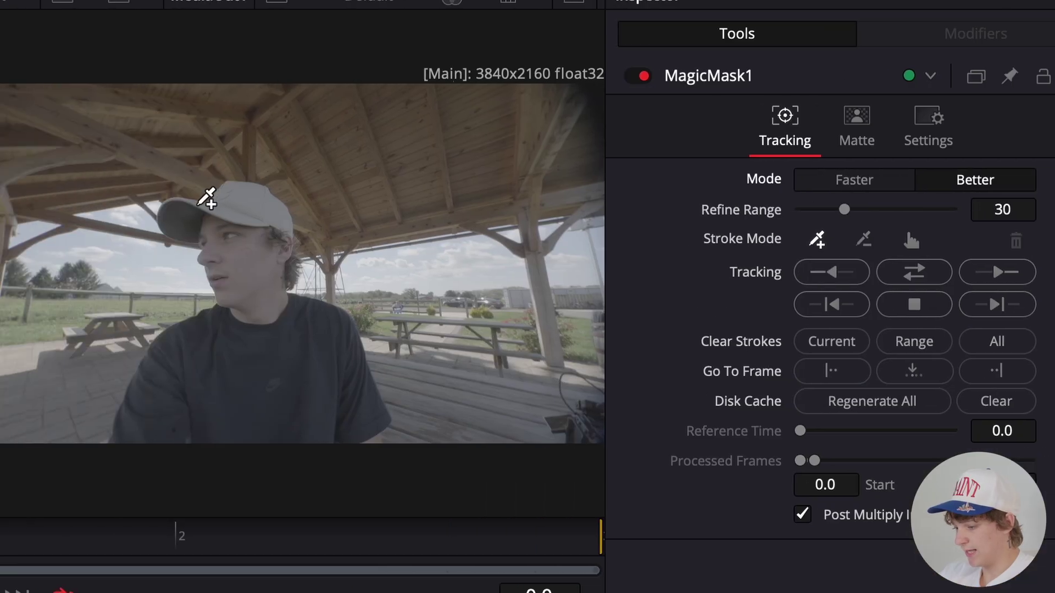
Mark the man's cap, face and shirt with a Magic Mask stroke and track the mask in both directions
drag(477, 209, 532, 210)
drag(601, 409, 602, 348)
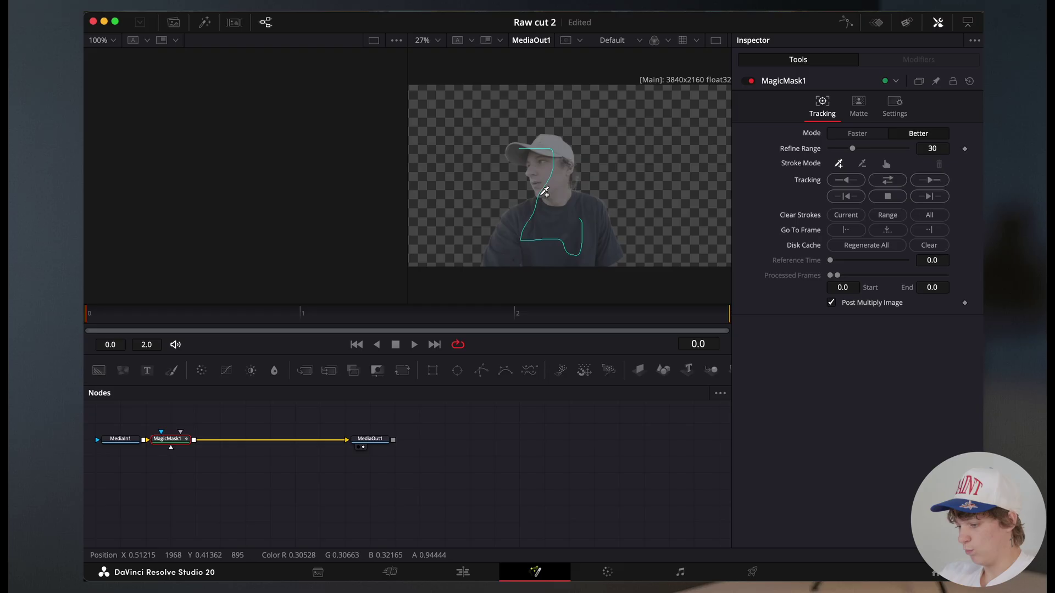
click(887, 179)
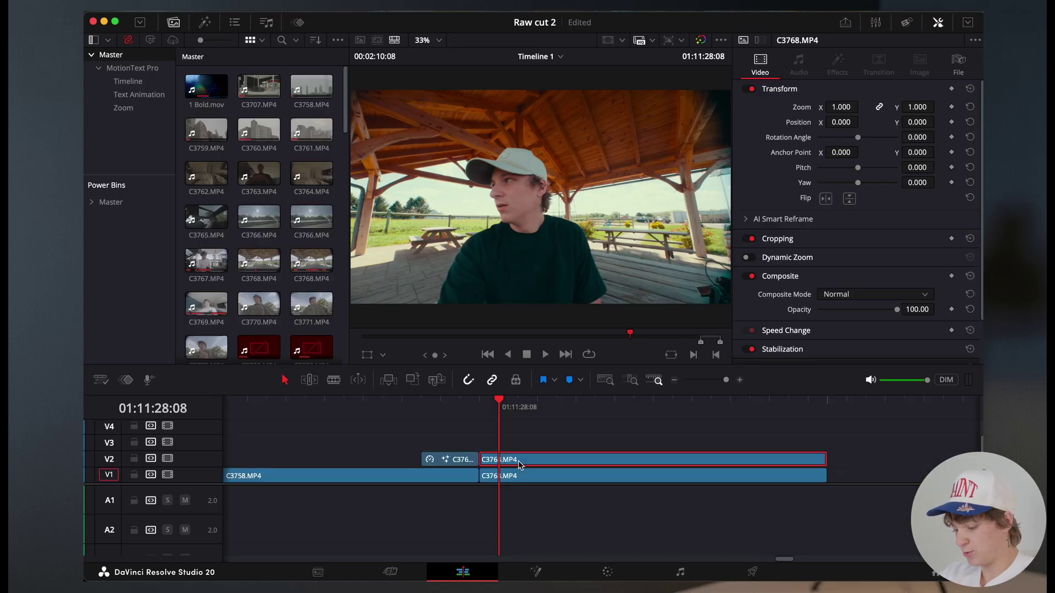
Turn the second C3768.MP4 copy on V2 into a freeze frame from its first frame
click(479, 411)
right_click(500, 459)
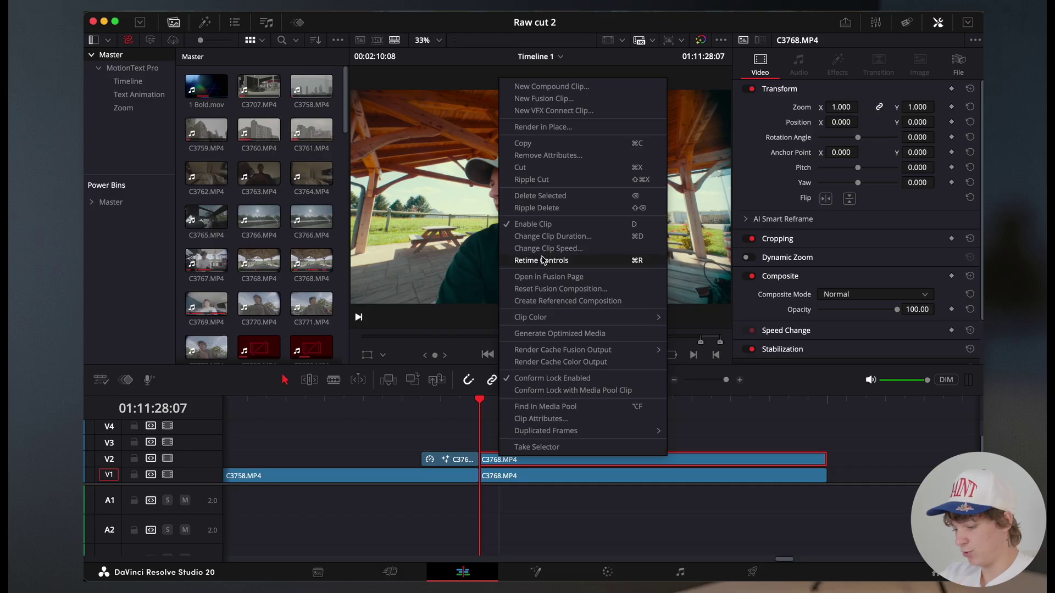
click(546, 249)
click(703, 323)
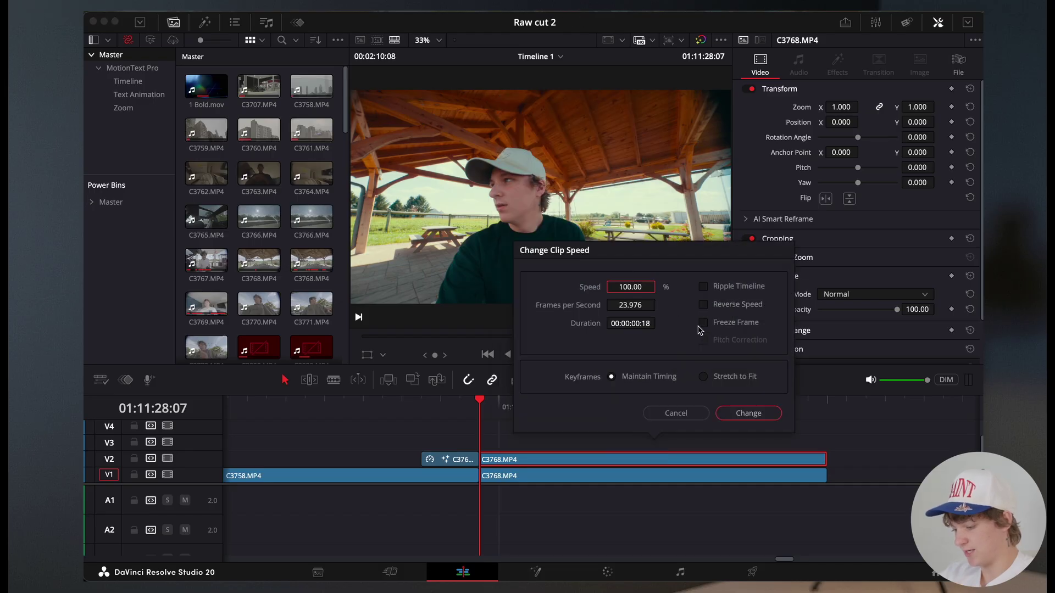
click(747, 413)
Open the second freeze-frame copy for color grading and add a curve window to its LUT node
click(607, 572)
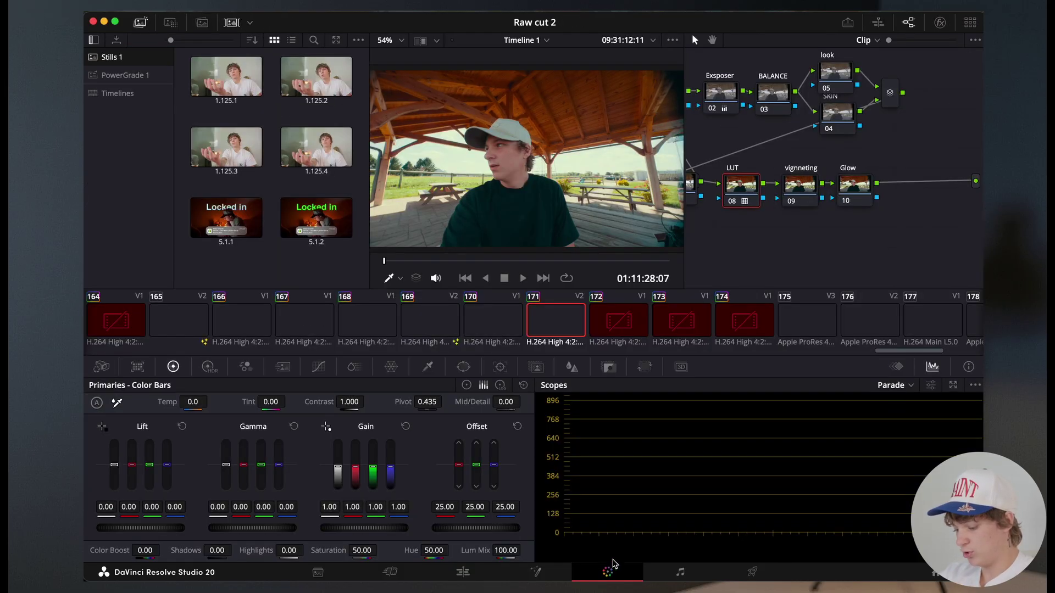
click(741, 185)
click(463, 367)
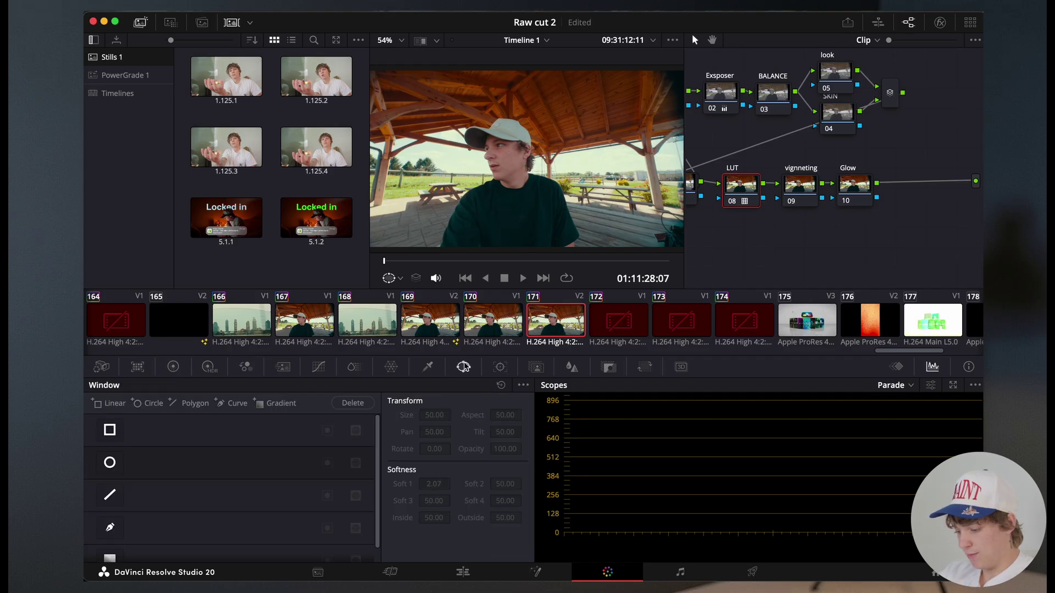
click(109, 528)
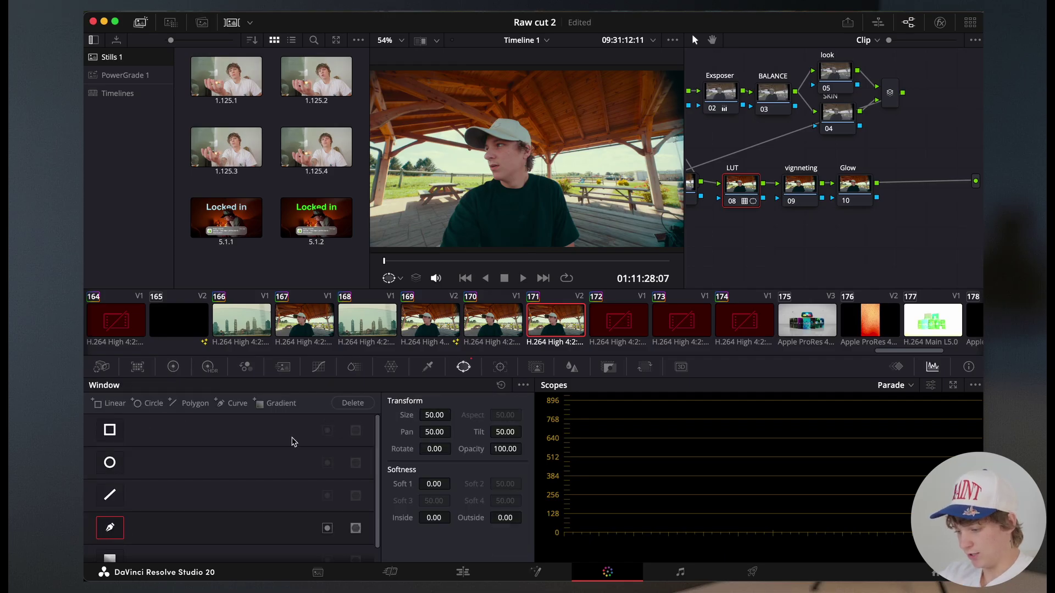
Trace the curve window around the man's shirt, face and cap, closing the shape just below the frame
click(443, 252)
scroll(442, 252, up, 5)
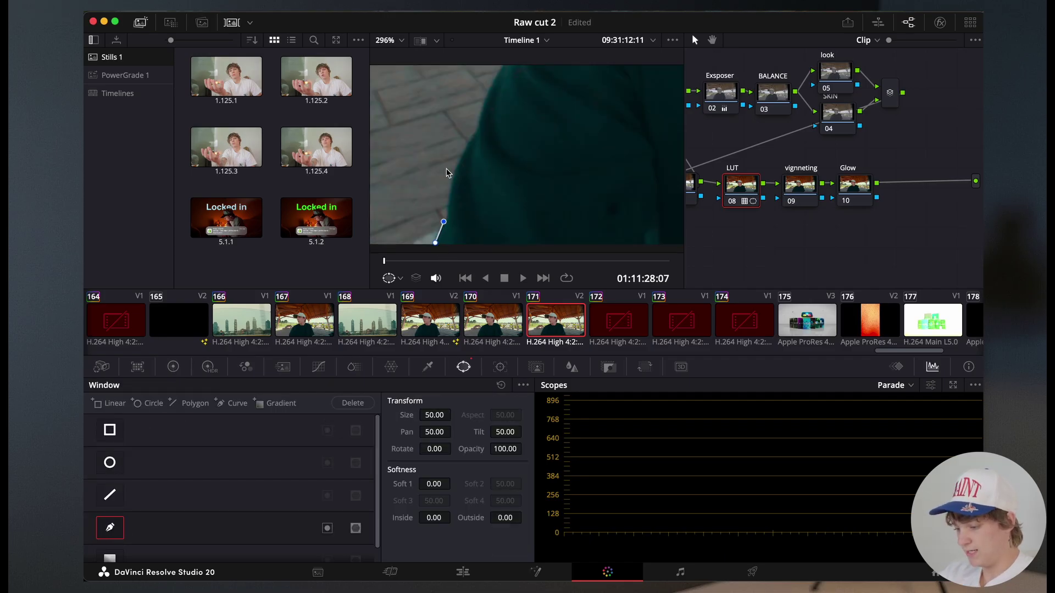
click(475, 133)
scroll(476, 143, up, 5)
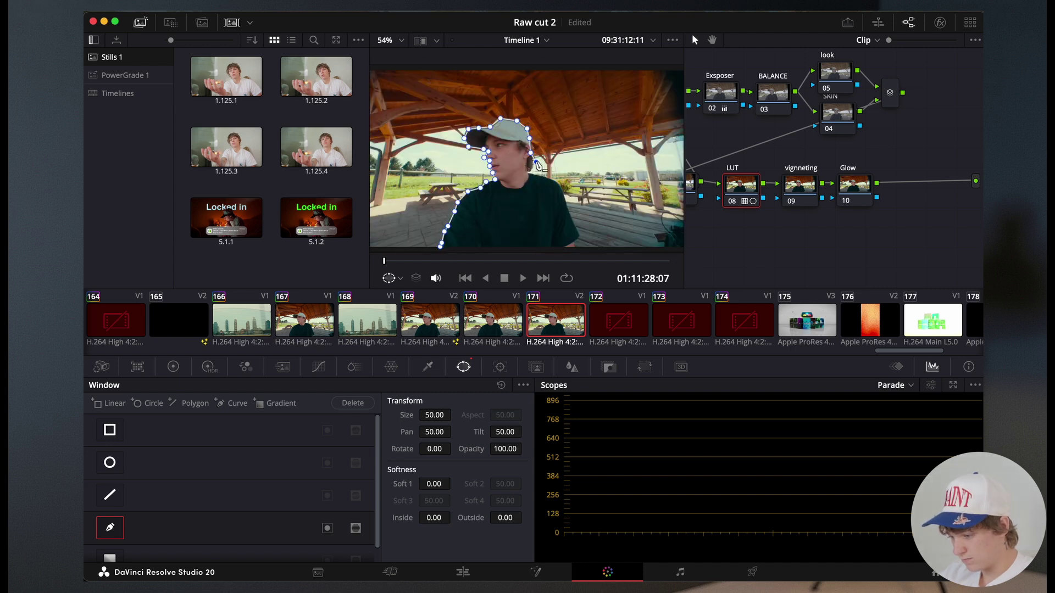
click(528, 172)
click(554, 181)
click(565, 195)
click(579, 233)
click(574, 241)
scroll(574, 241, down, 2)
click(572, 233)
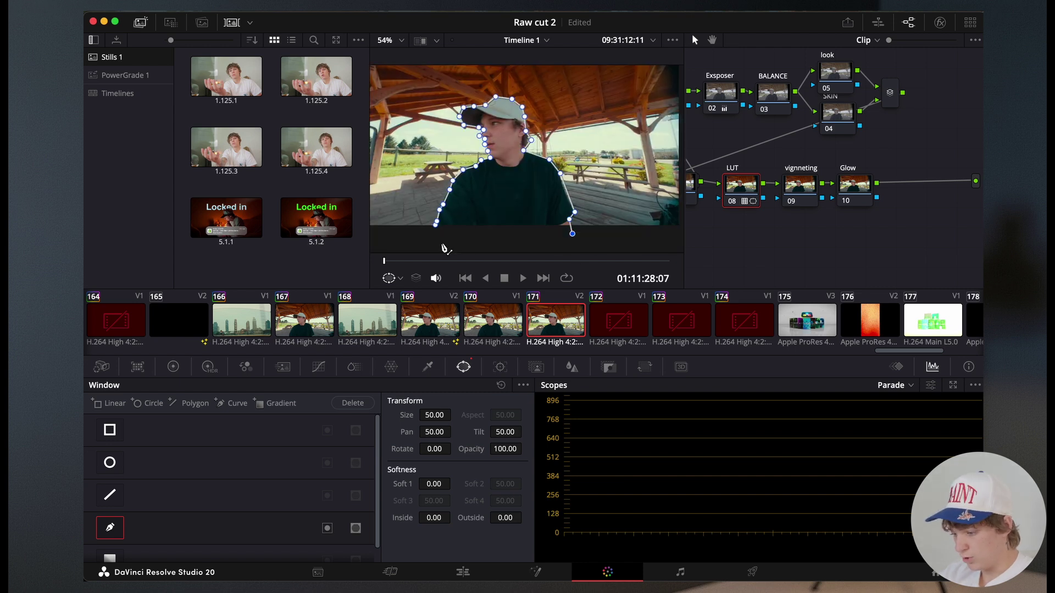
click(436, 226)
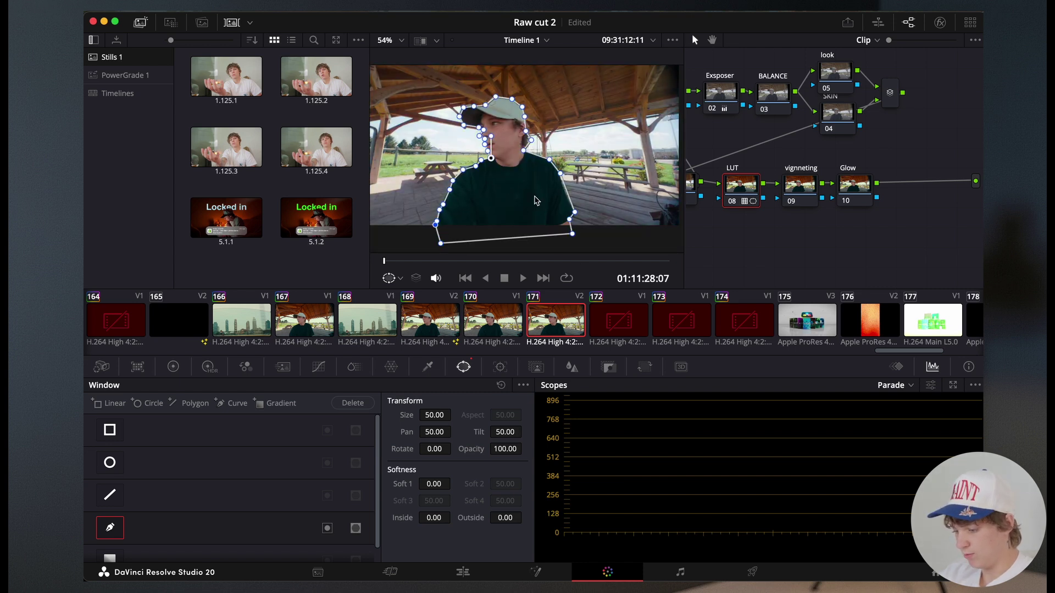
Track the curve window and set its softness to Soft 1 0.46, Inside 0.72 and Outside 0.80
click(500, 370)
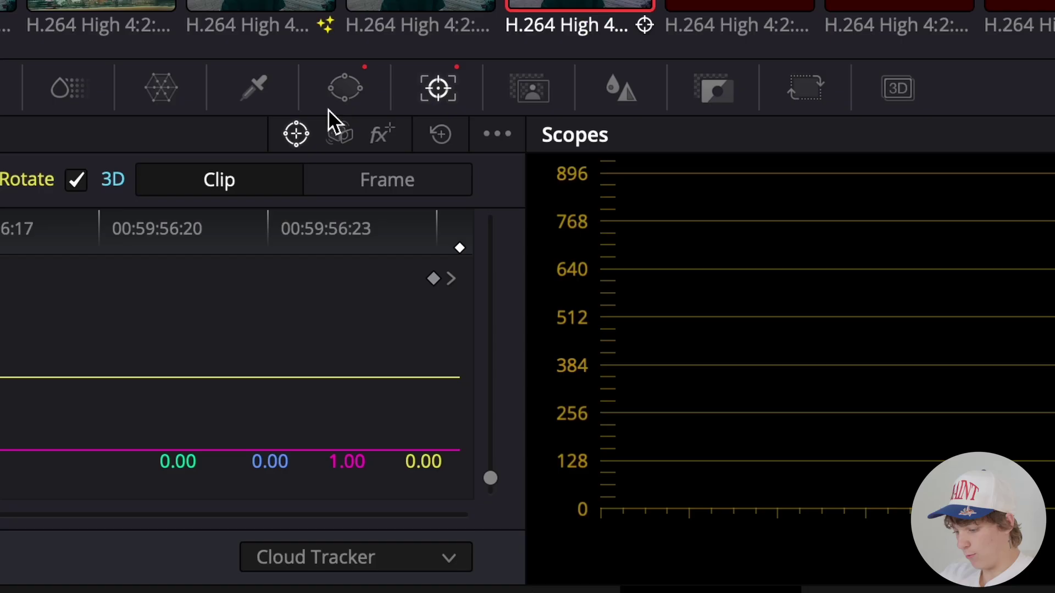
click(823, 204)
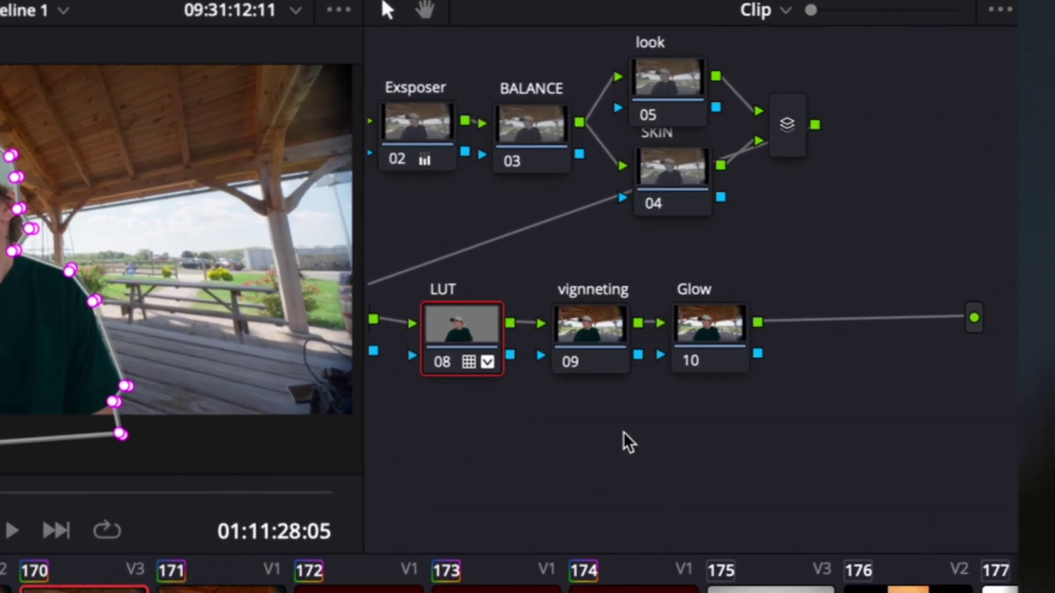
Add an alpha output to the node graph and connect the Glow node's alpha to it
right_click(751, 316)
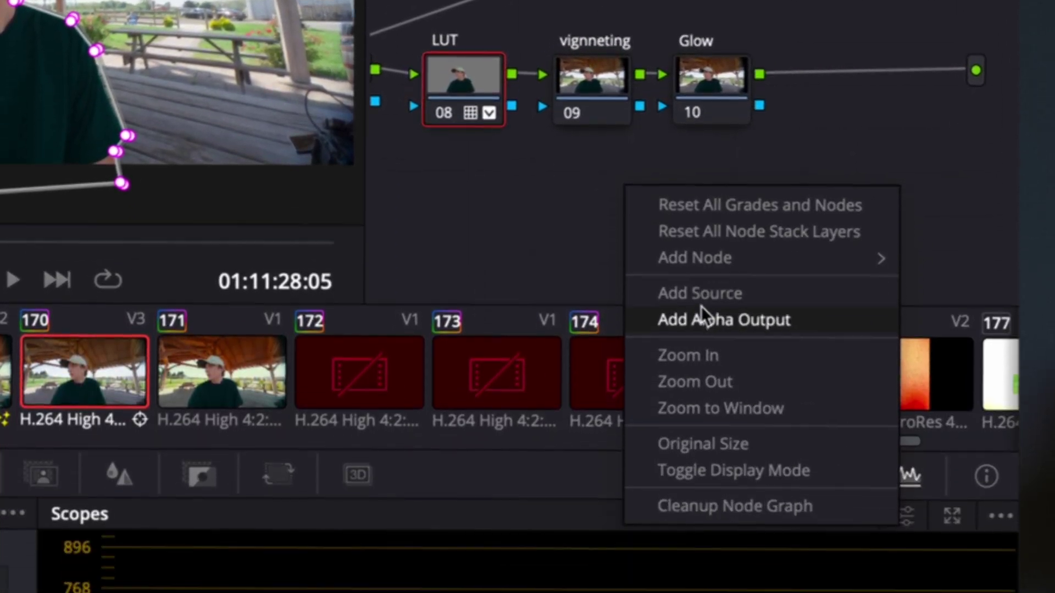
click(703, 568)
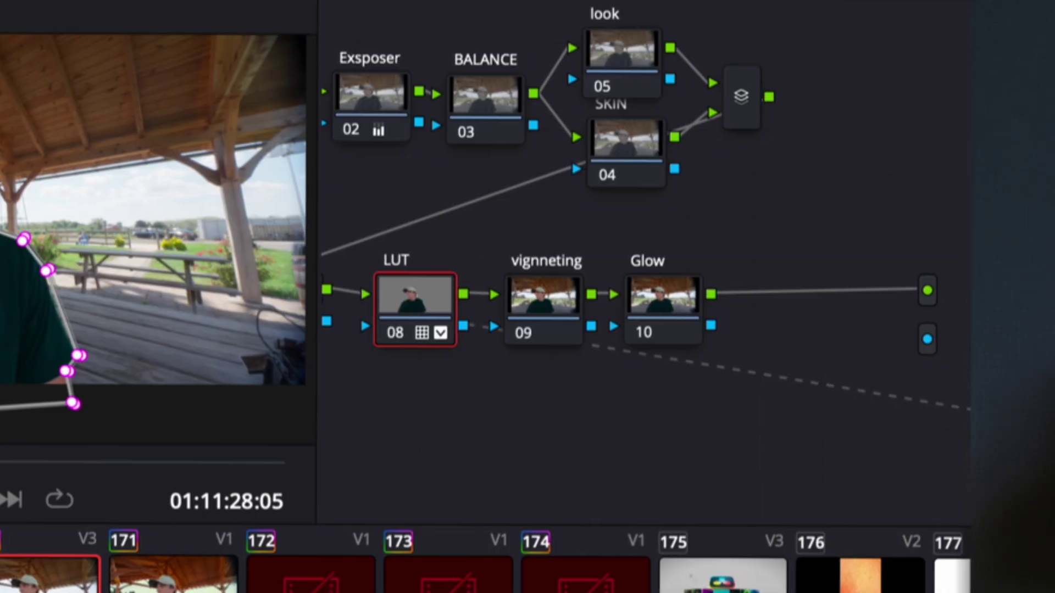
drag(759, 95, 976, 109)
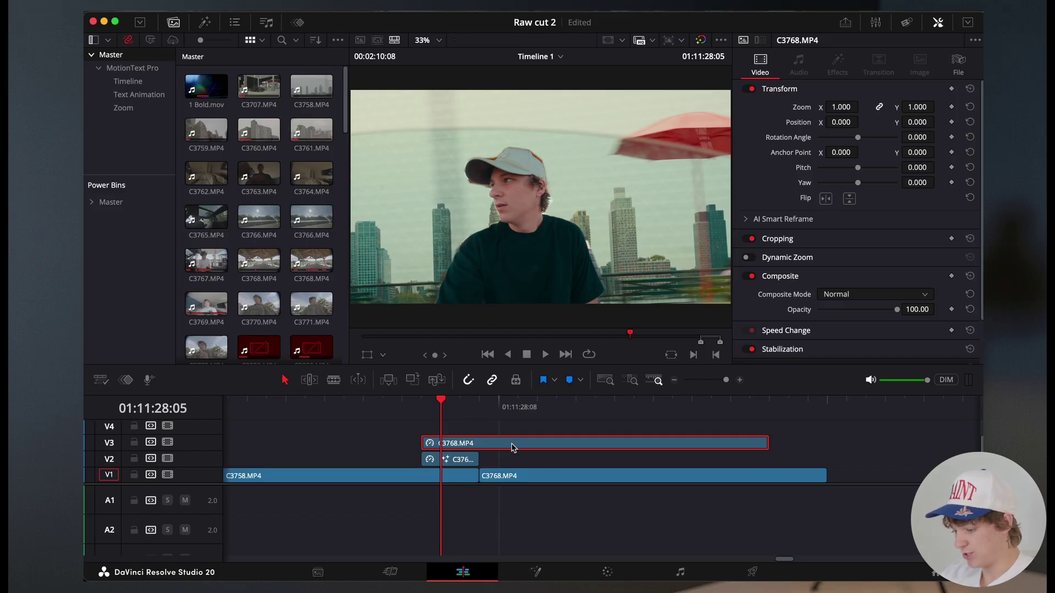
Delete the hand-masked C3768.MP4 copy on V3, and insert a Color Corrector after MagicMask1 in the V2 freeze-frame's Fusion composition
key(BackSpace)
click(534, 572)
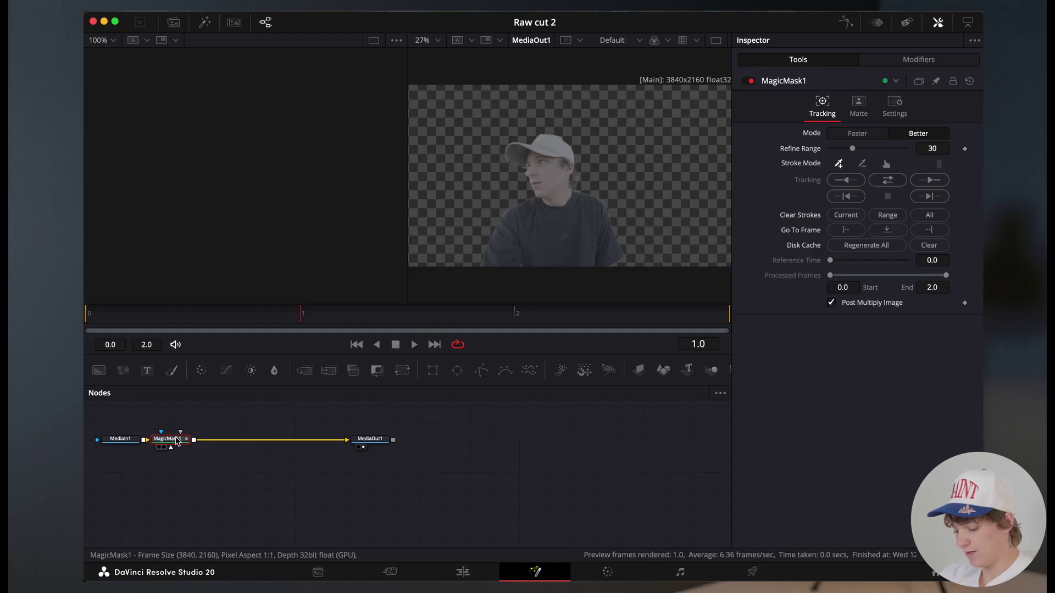
key(shift+space)
text(colo)
key(Return)
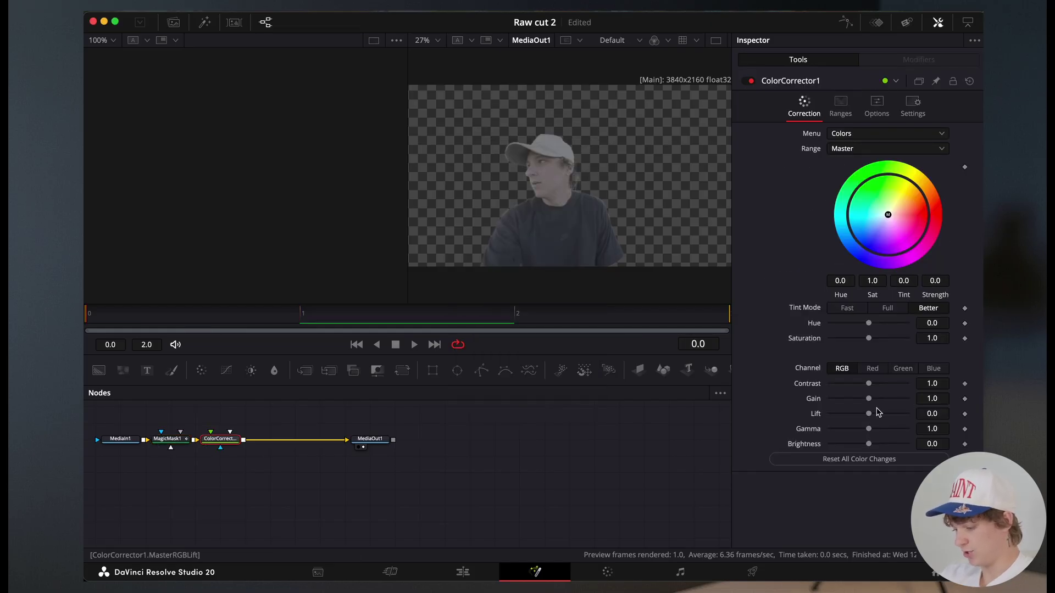
Keyframe the Color Corrector's Lift from 1.0 at frame 0 to 0.0 at frame 3 and show its whole curve in the Spline editor
drag(869, 415, 906, 414)
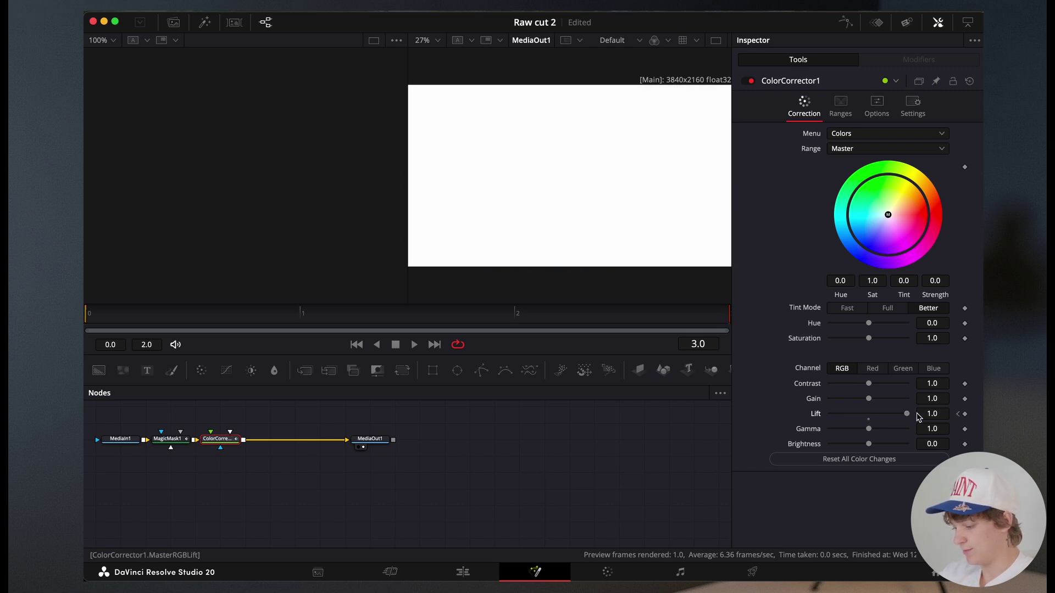
drag(919, 416, 872, 422)
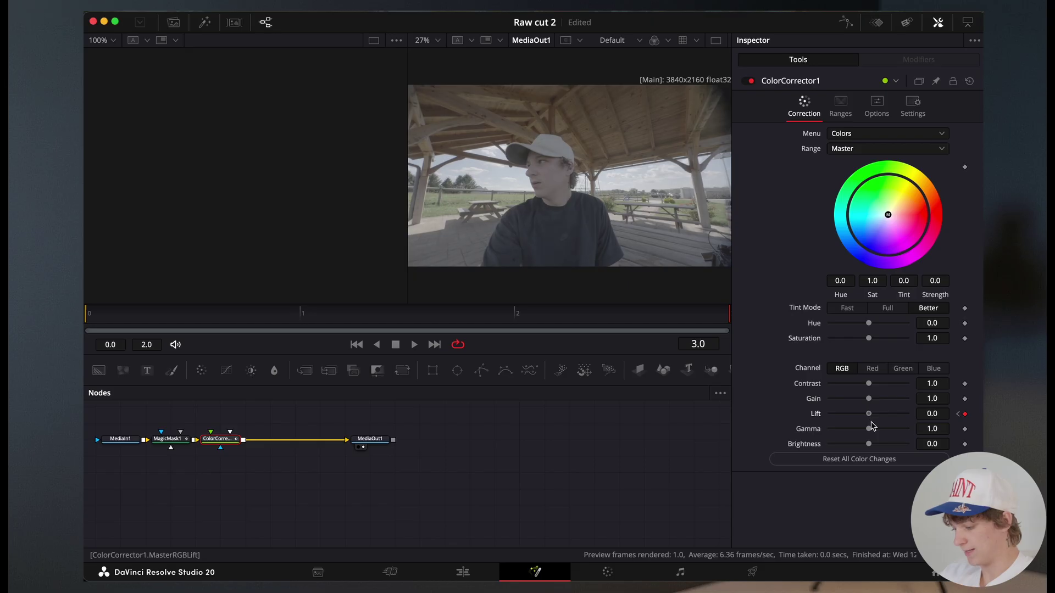
click(840, 25)
click(427, 455)
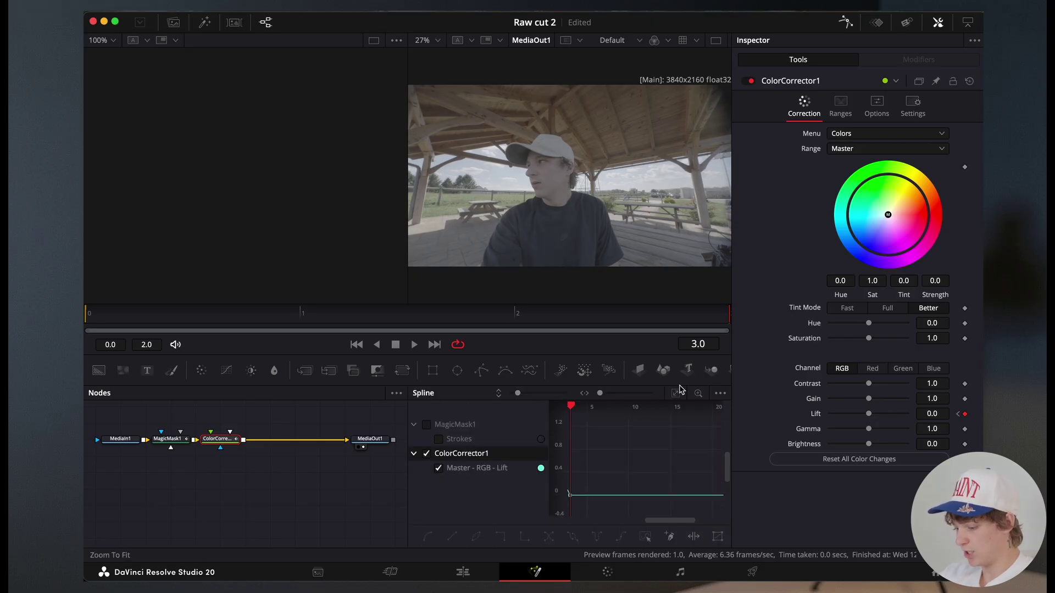
click(675, 395)
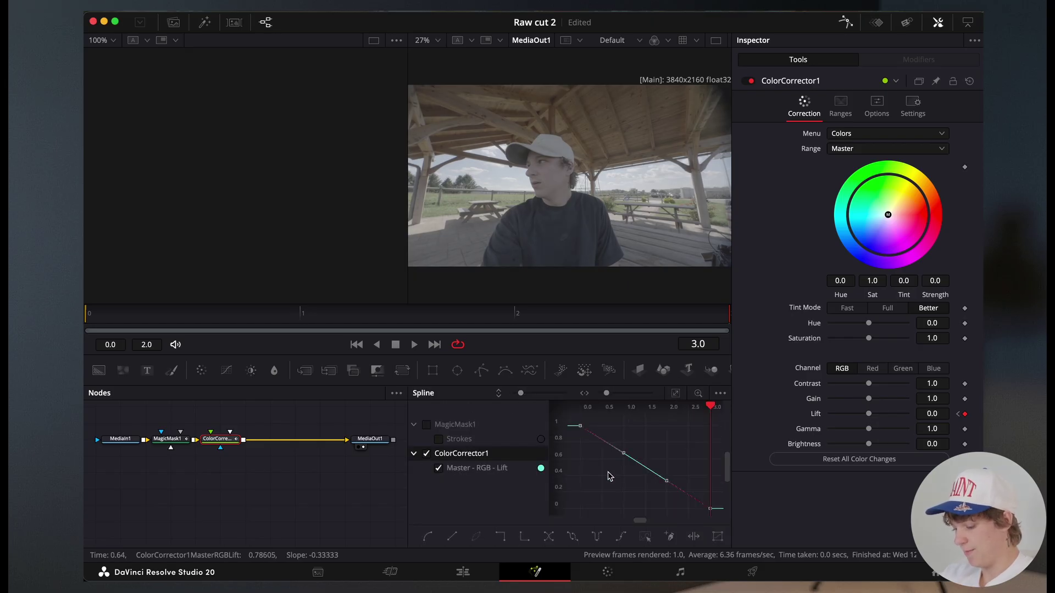
Return to the edit timeline and play the cutout transition from C3758.MP4 to C3768.MP4
click(477, 576)
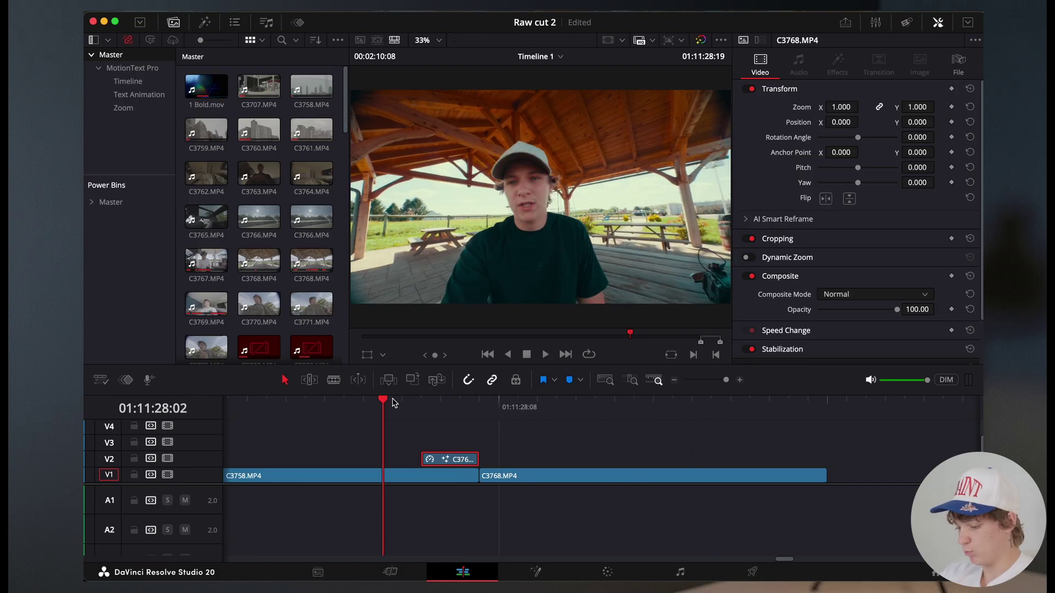
key(space)
click(675, 380)
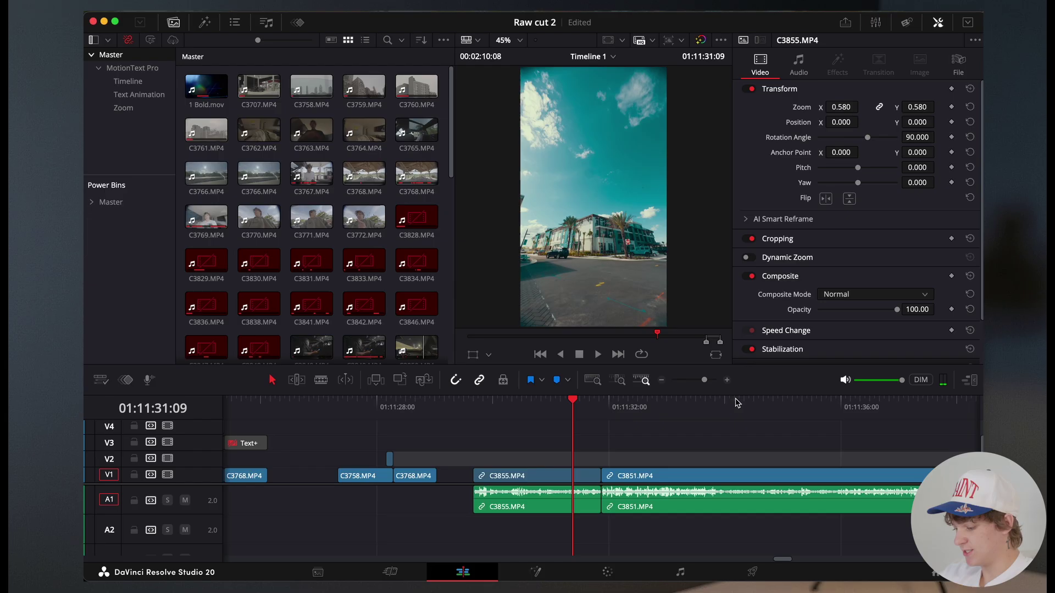
Place a six-frame adjustment clip on V2, centered over the cut between C3855.MP4 and C3851.MP4
click(727, 381)
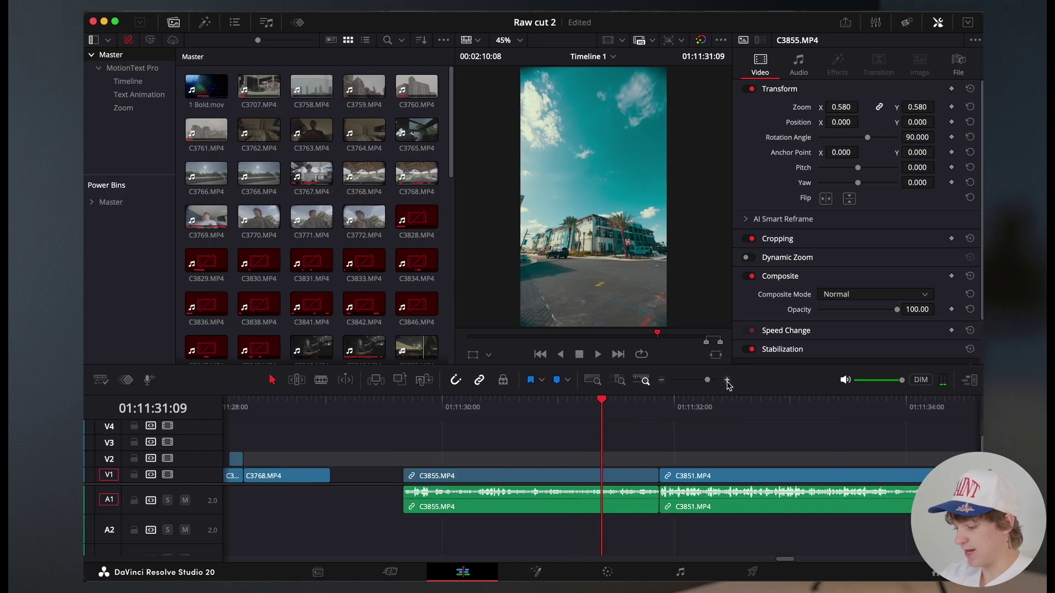
mouse_move(654, 415)
mouse_down()
mouse_move(686, 416)
mouse_move(637, 418)
mouse_move(668, 420)
mouse_up()
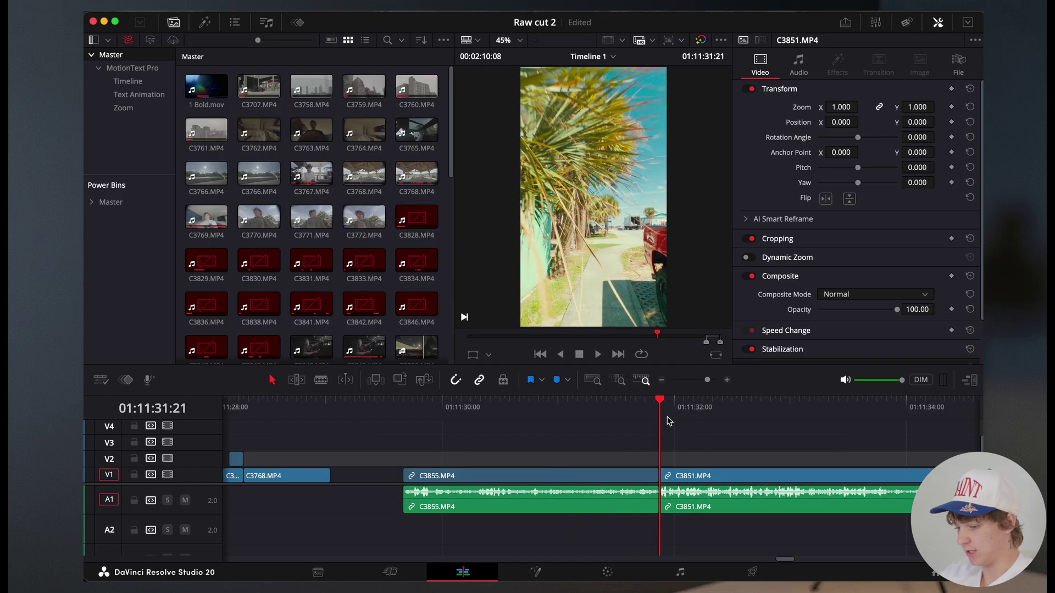
click(205, 23)
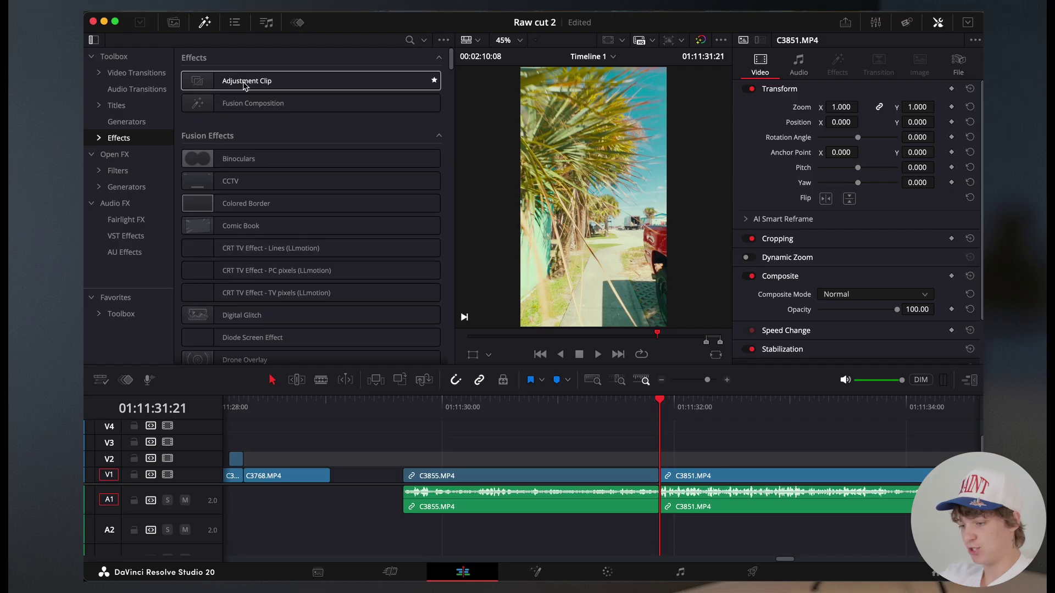
drag(245, 85, 655, 463)
mouse_move(644, 401)
mouse_down()
mouse_move(655, 422)
mouse_move(643, 421)
mouse_move(655, 415)
mouse_up()
key(Right)
key(Right)
key(Right)
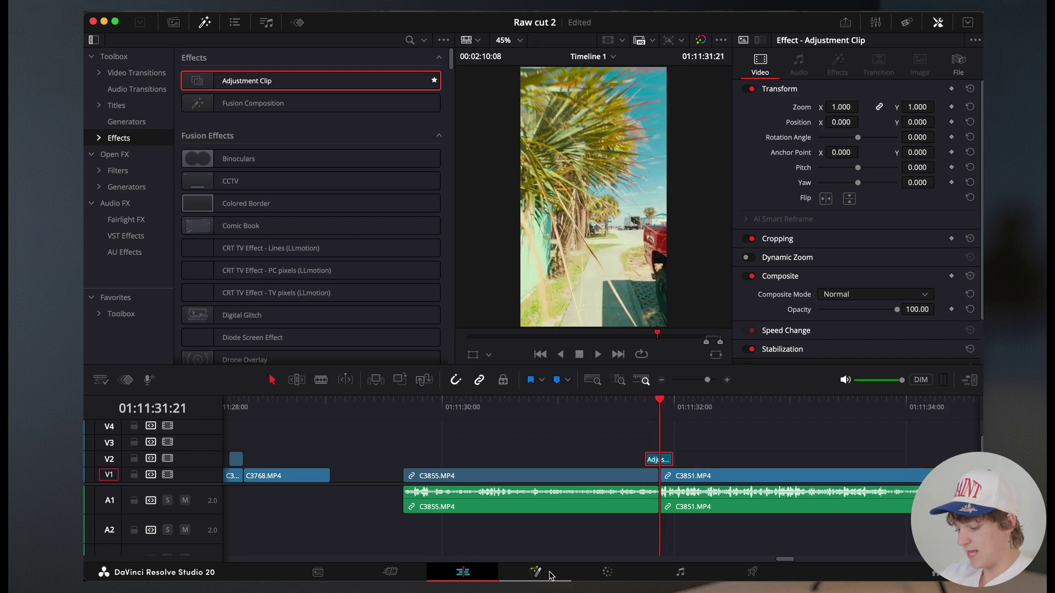
Open the adjustment clip in Fusion and insert a Radial Blur node after MediaIn1
click(543, 572)
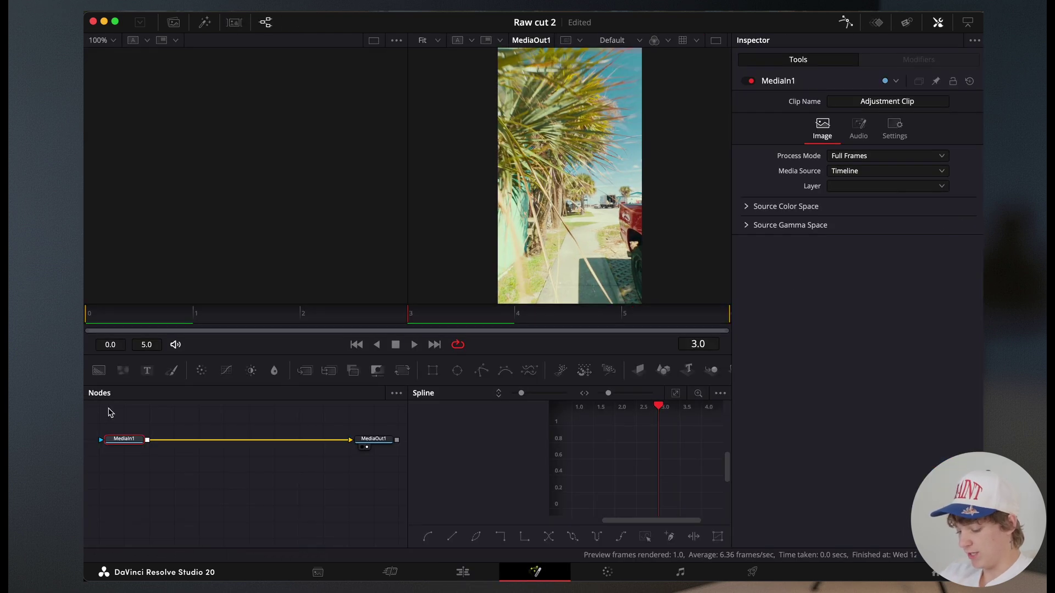
key(shift+space)
text(rad)
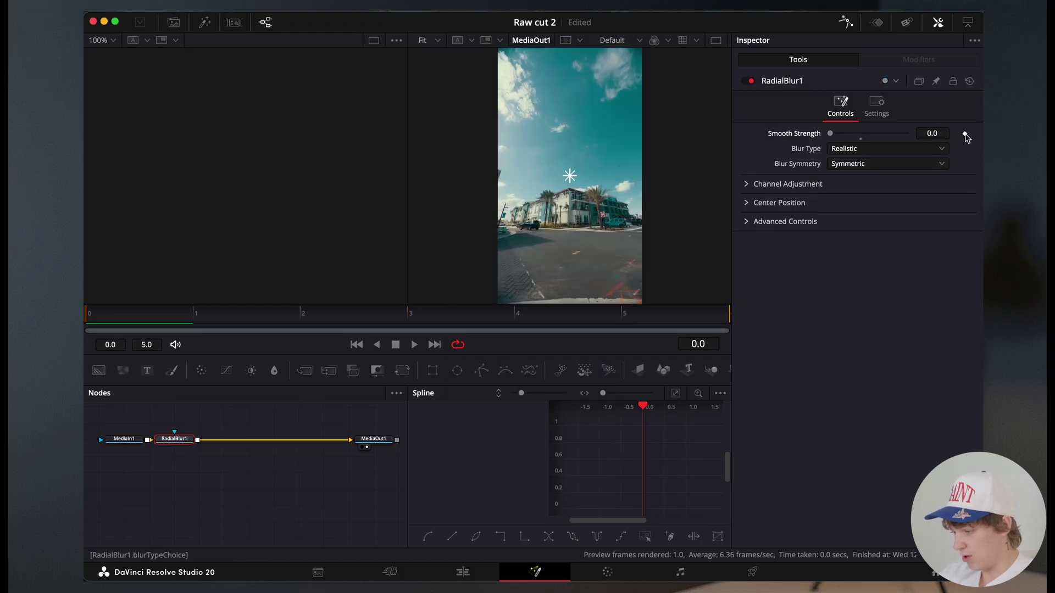
Keyframe the Radial Blur's Smooth Strength at 0.0 on frame 0, 0.417 on frame 3 and 0.0 on frame 6
click(965, 134)
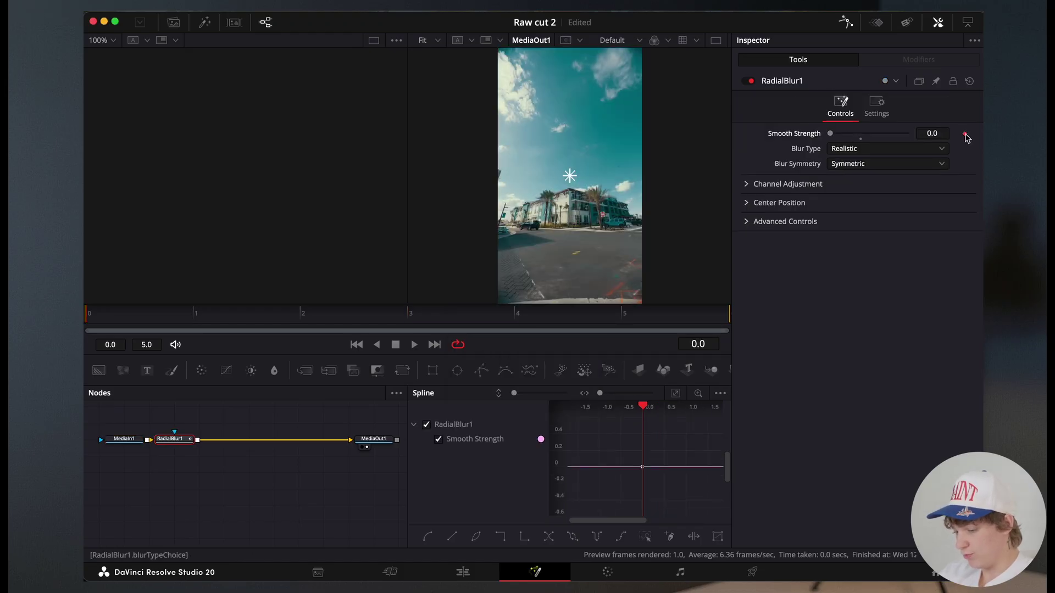
key(Right)
key(Right)
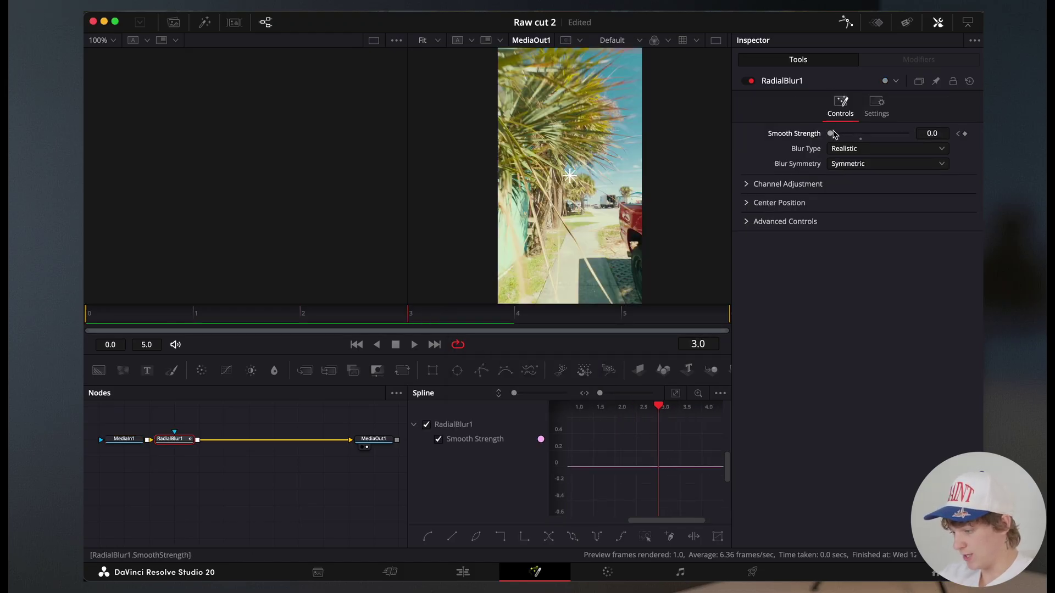
drag(852, 139, 866, 146)
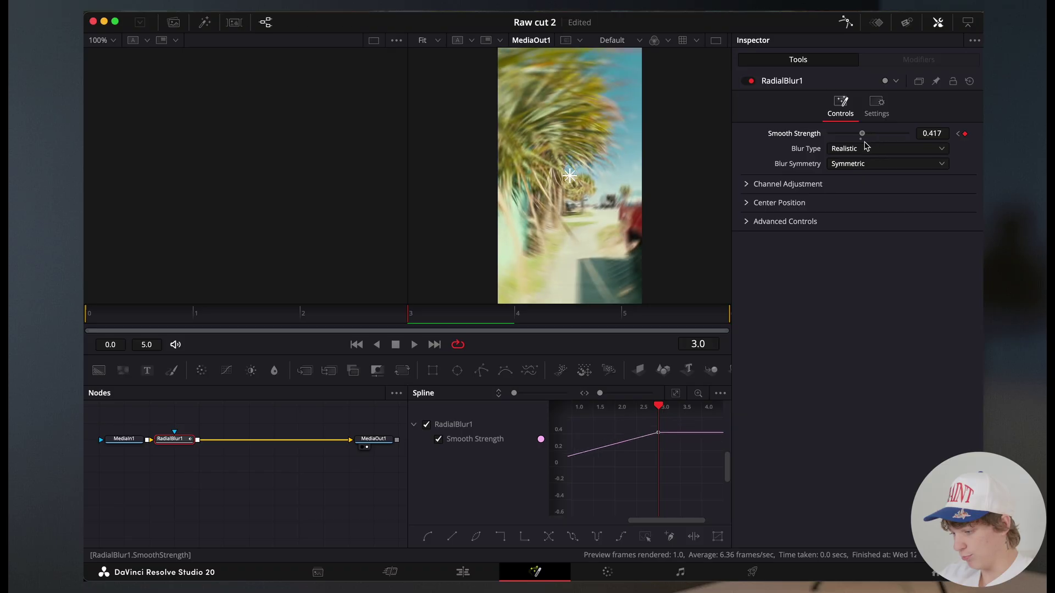
key(Right)
key(Right)
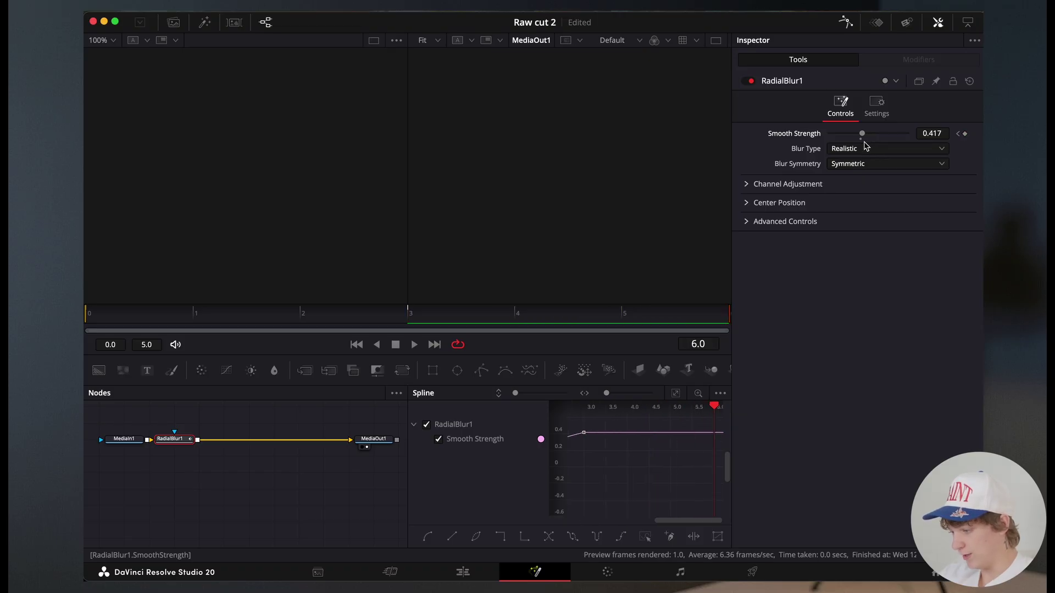
drag(864, 142, 725, 154)
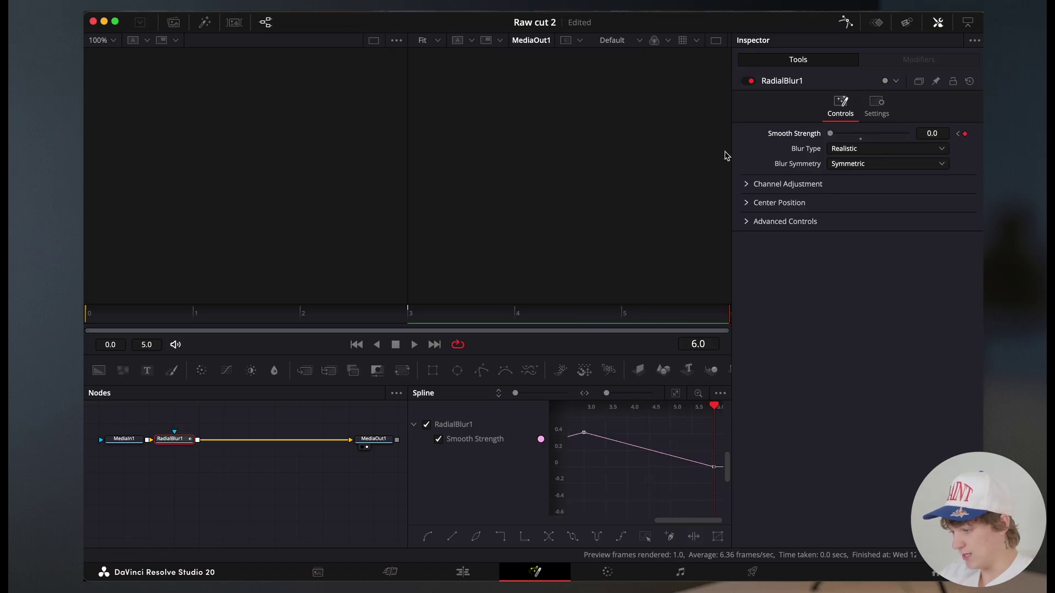
Smooth the Smooth Strength curve, lengthen the ease handles of its first and last keyframes, and play the blur from the start
click(676, 394)
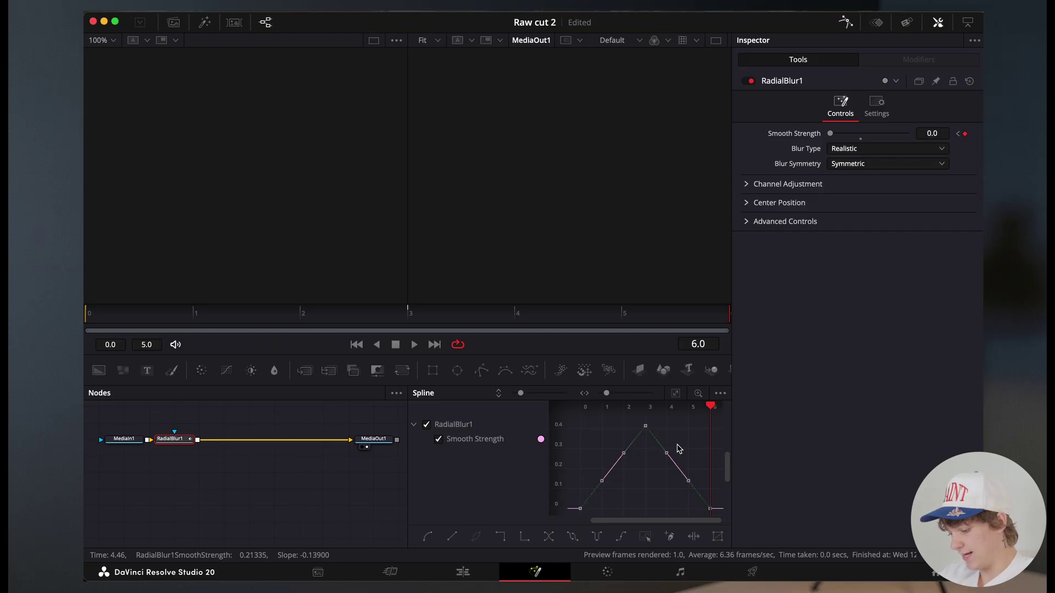
key(shift+s)
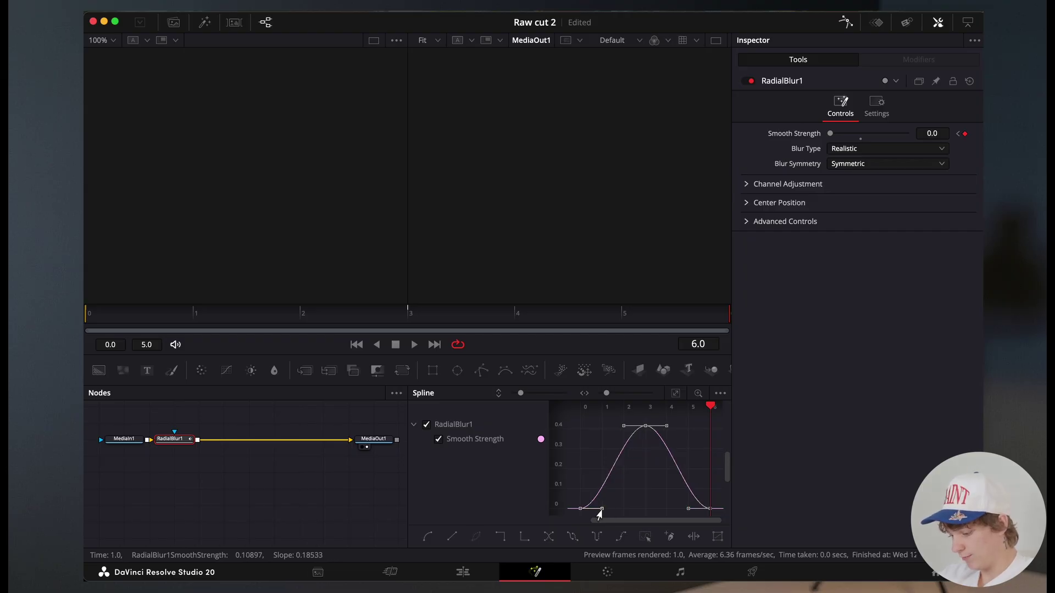
drag(602, 508, 664, 508)
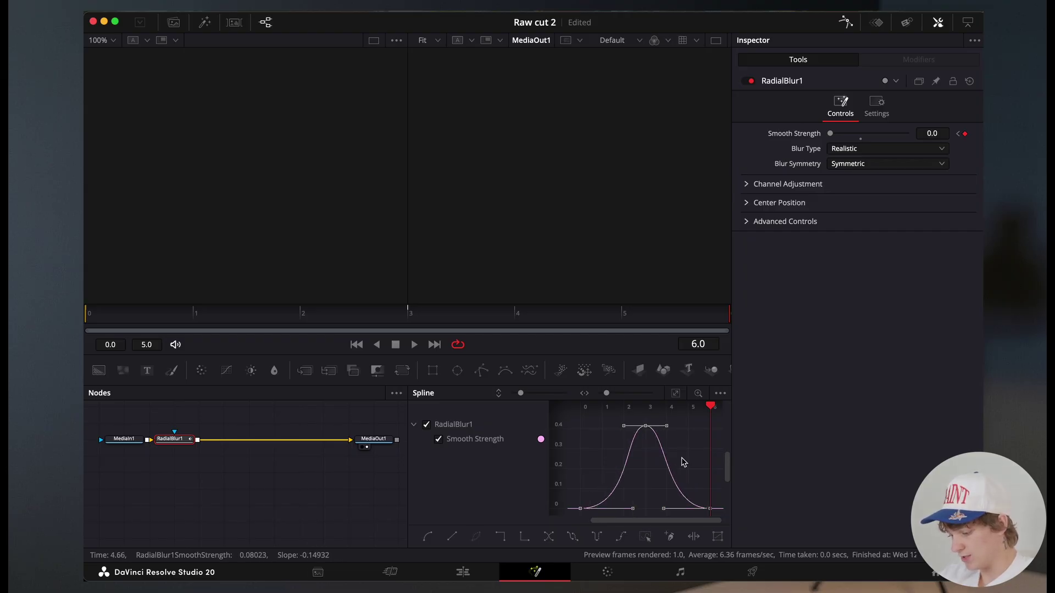
click(85, 313)
key(space)
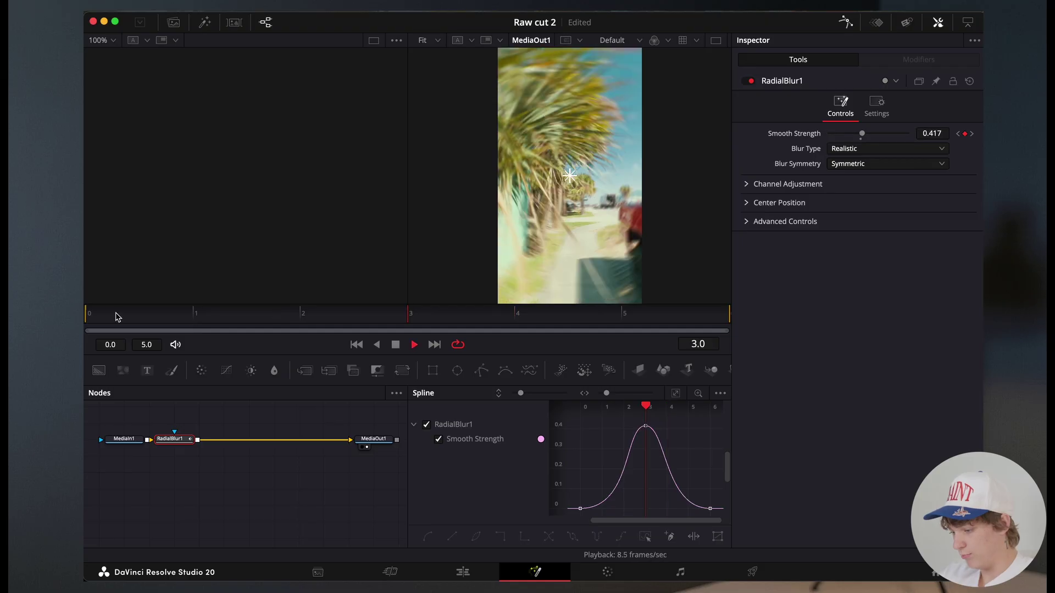
Stop playback and move the Radial Blur node to about midway between MediaIn1 and MediaOut1
key(space)
drag(182, 437, 262, 438)
click(128, 442)
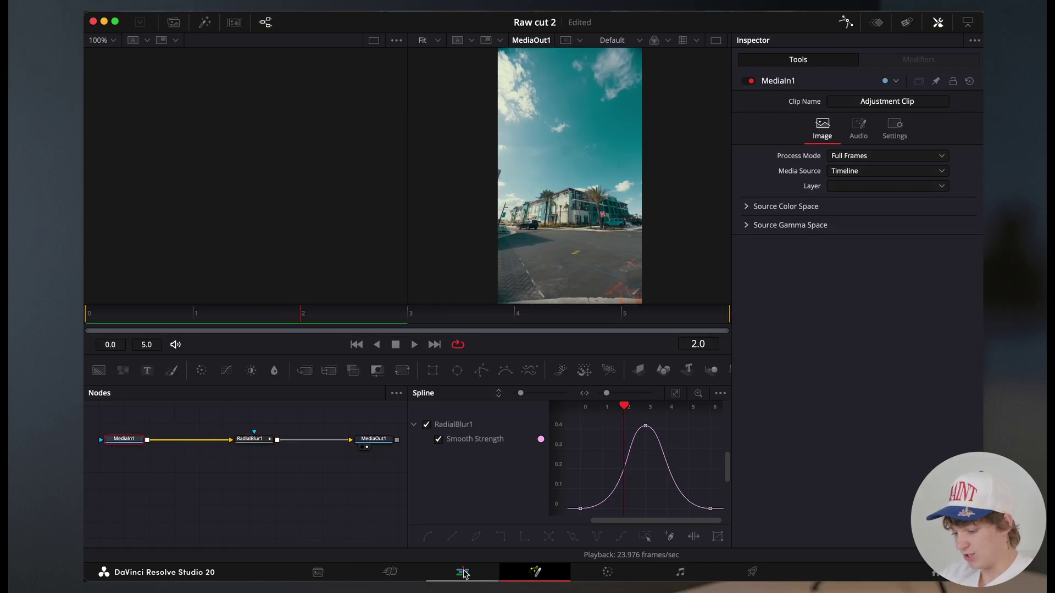
On the Edit page, place a Solid Color generator on V3 over the C3855.MP4/C3851.MP4 cut and turn it into a compound clip, keeping the default name
click(463, 572)
click(644, 401)
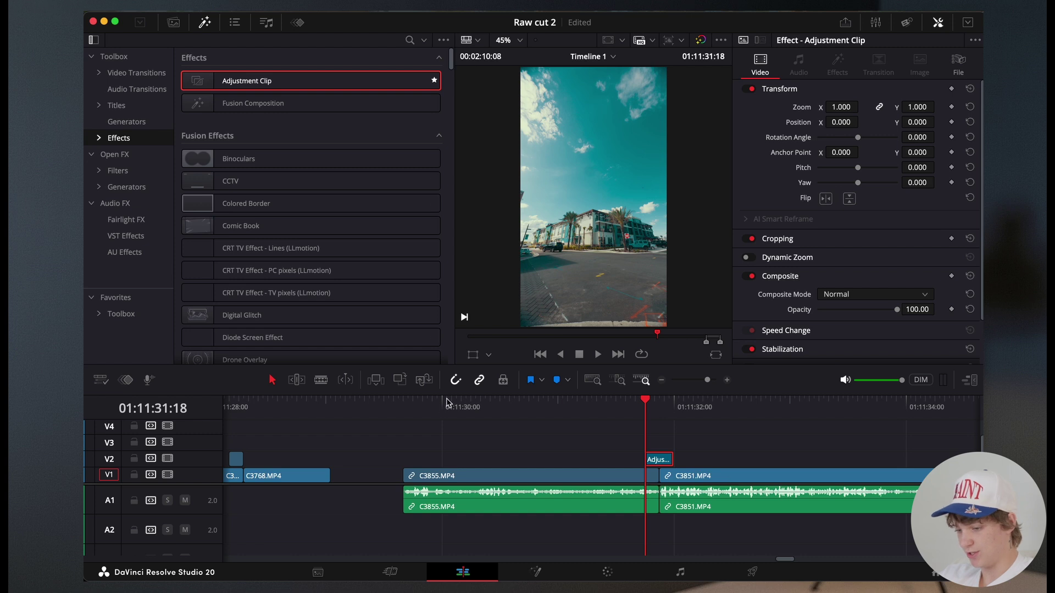
click(126, 121)
drag(307, 281, 681, 445)
right_click(679, 442)
click(743, 308)
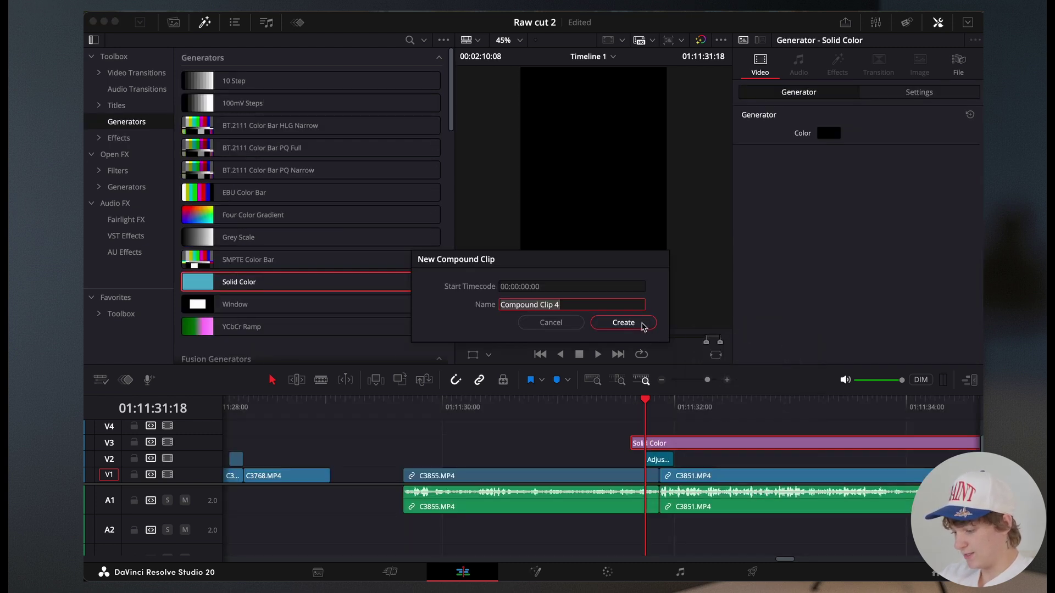
click(640, 325)
Open the compound clip in Fusion, mask MediaIn1 with an ellipse, and stretch it to about 0.93 wide and 1.74 high
scroll(549, 552, up, 2)
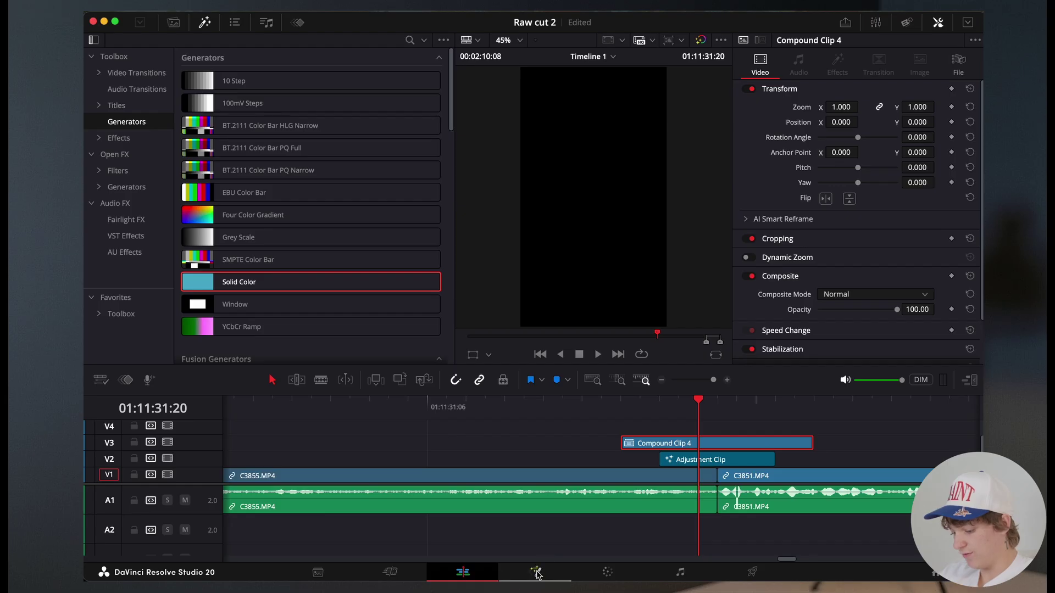
click(536, 572)
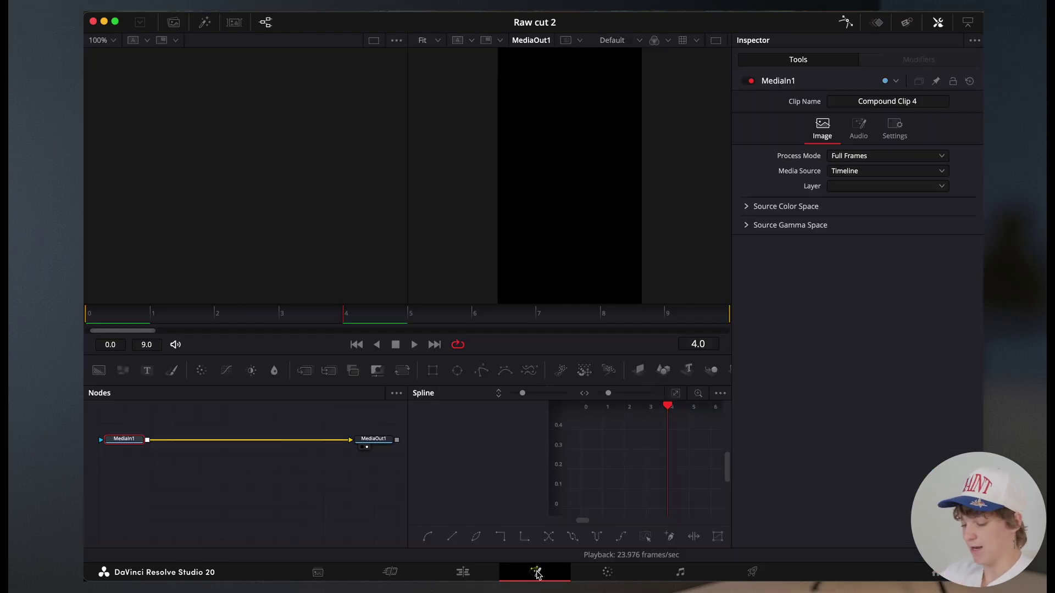
click(457, 370)
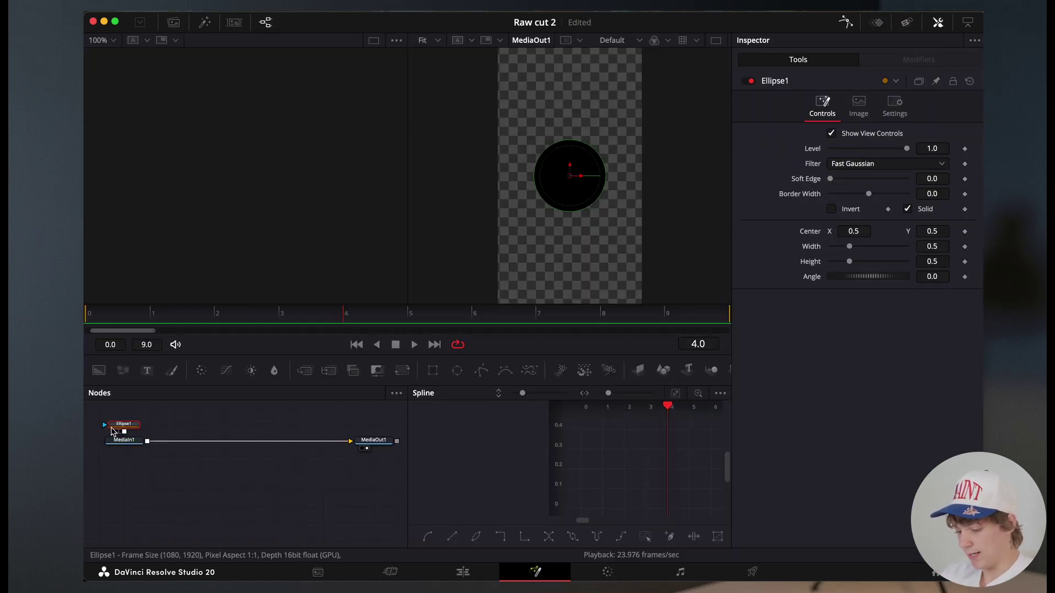
drag(124, 425, 294, 423)
drag(569, 141, 571, 55)
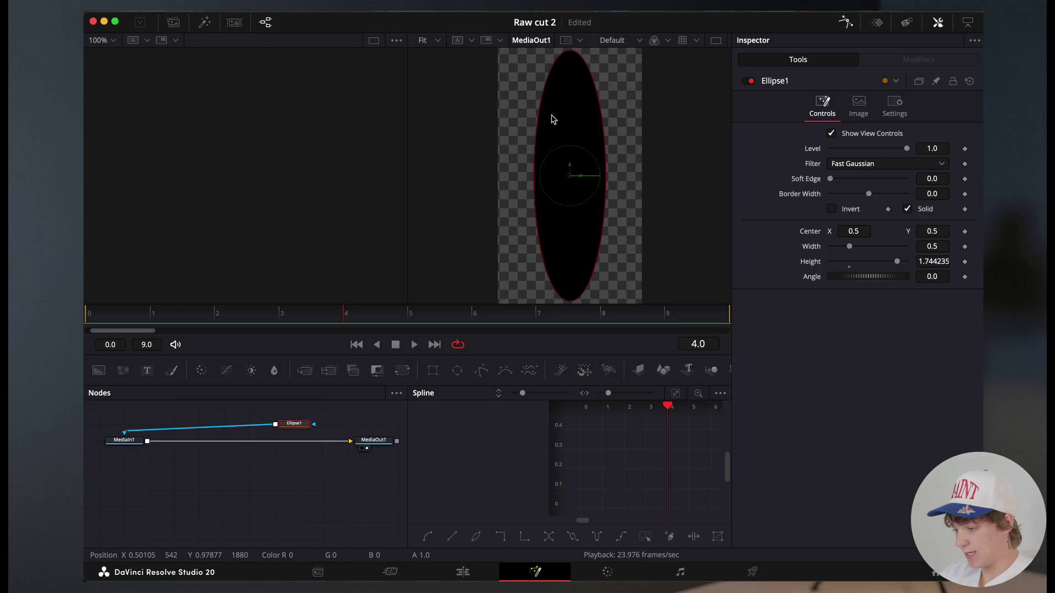
drag(536, 145, 505, 149)
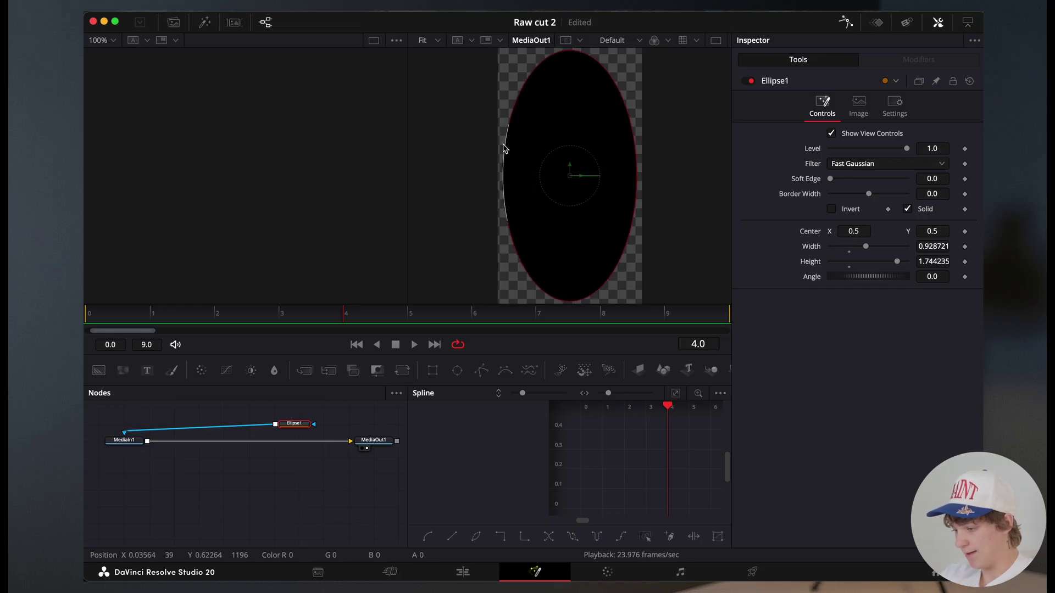
Invert the ellipse mask, set its Soft Edge to 0.2 and lower its Level to about 0.913
click(831, 209)
drag(830, 179, 981, 180)
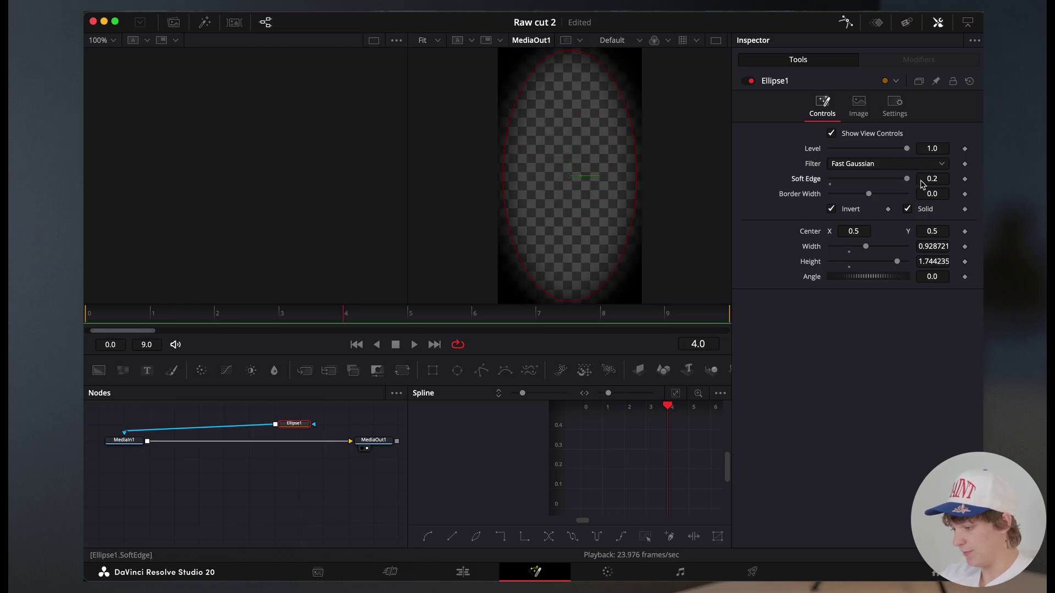
click(879, 149)
drag(872, 153, 898, 153)
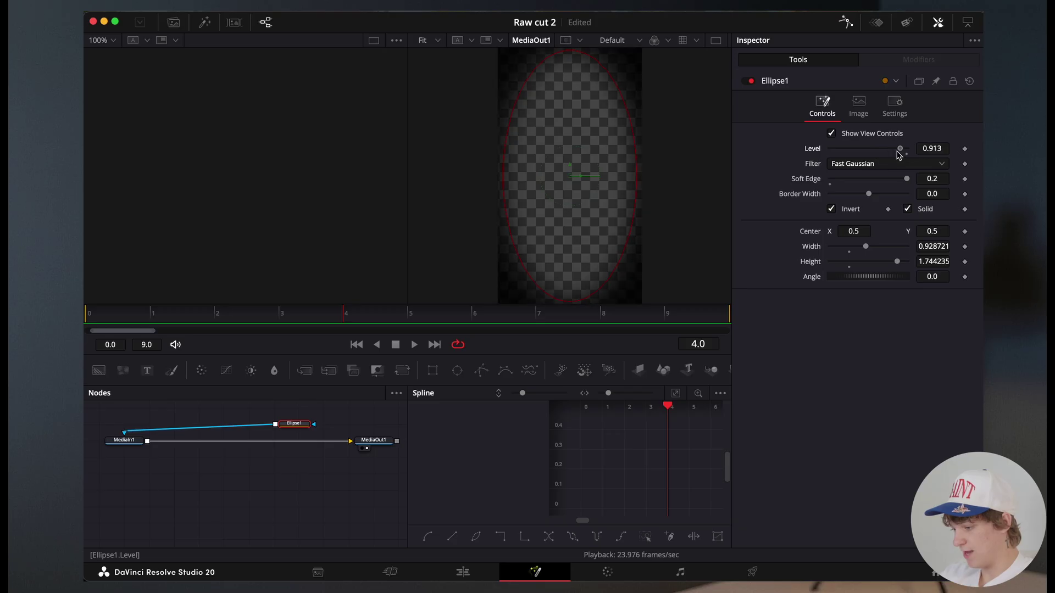
Check the vignette over the footage on the Edit page, lowering the compound clip's Opacity to 0.00 for comparison, and return to Fusion
key(shift+4)
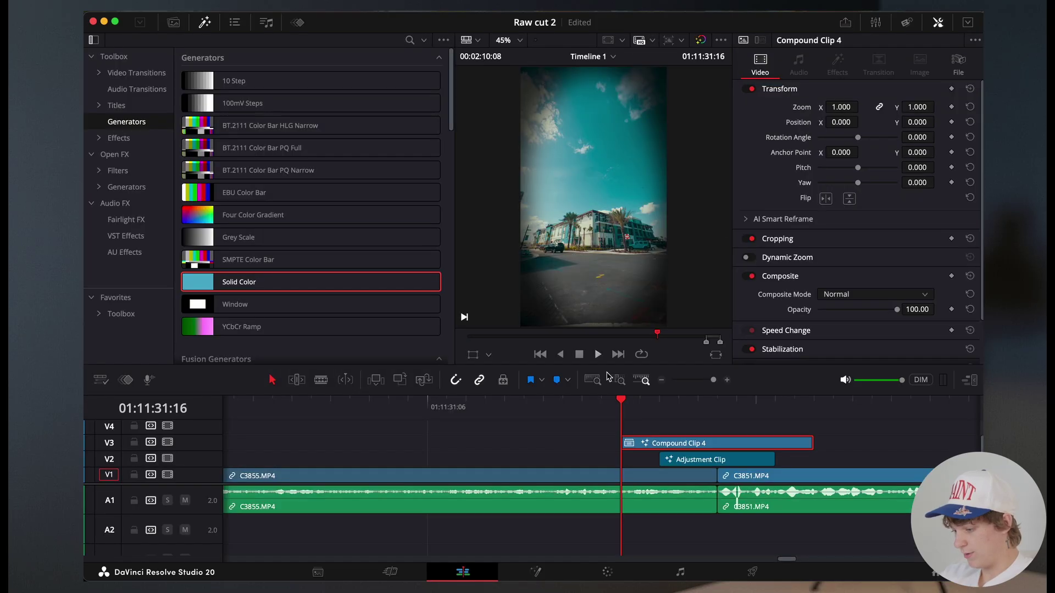
drag(897, 309, 740, 311)
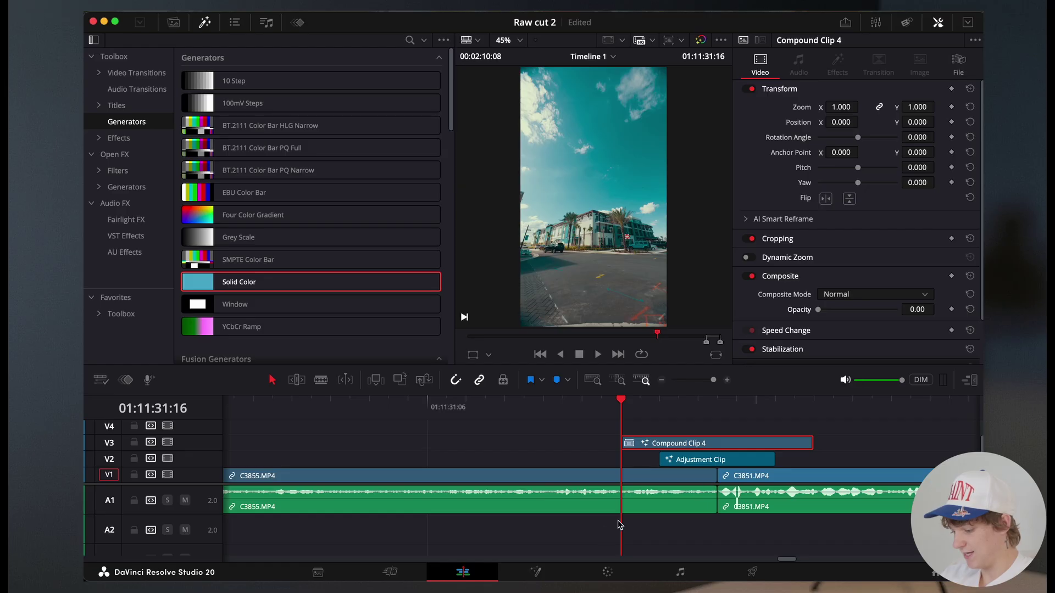
key(shift+5)
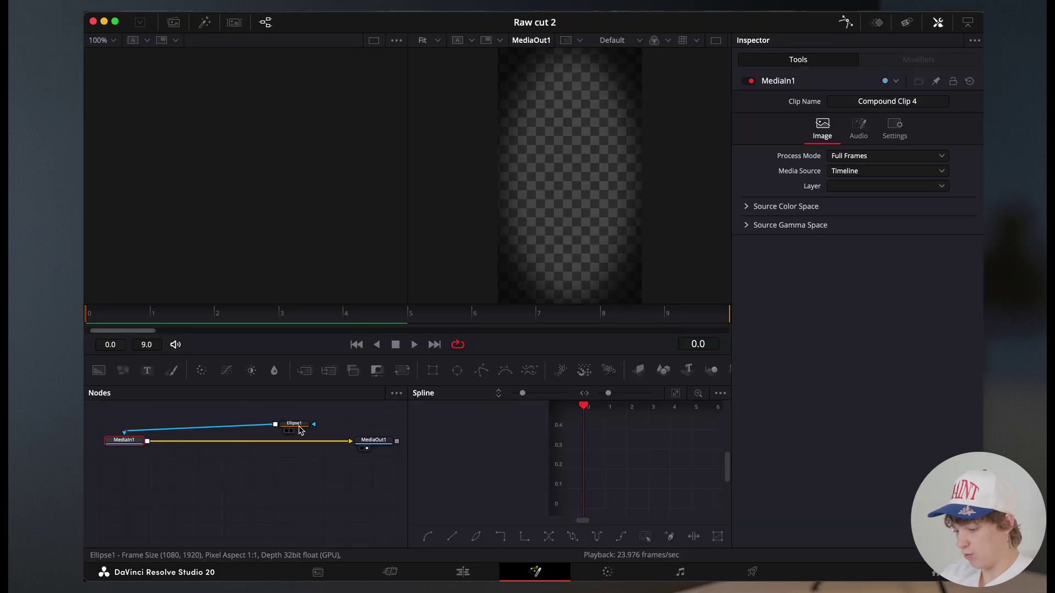
Keyframe the ellipse mask's Level at 0.0 on frame 0, 0.535 on frame 5 and 0.0 on frame 10
click(299, 427)
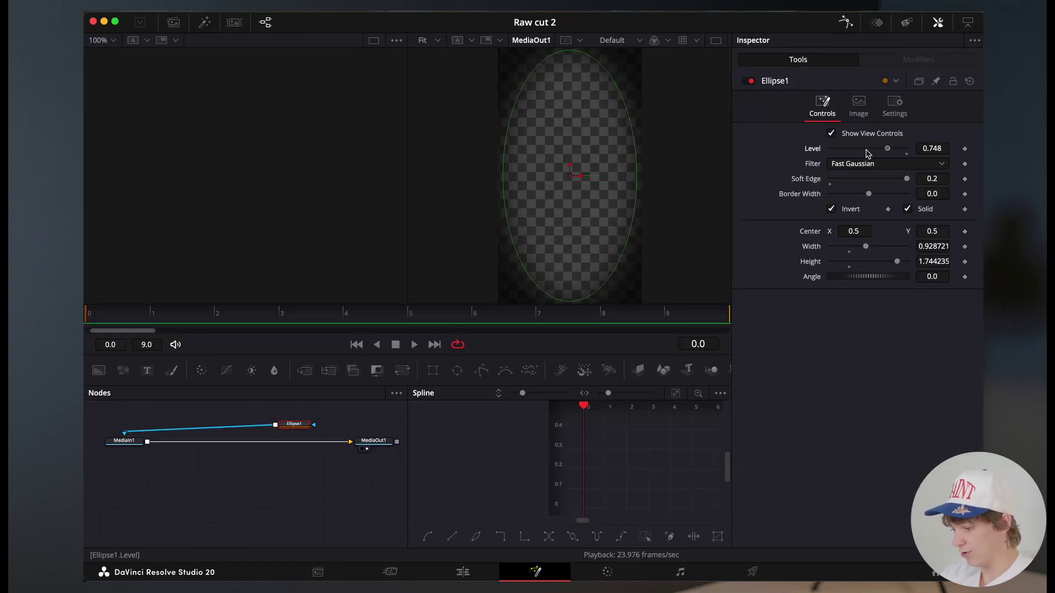
drag(868, 153, 681, 159)
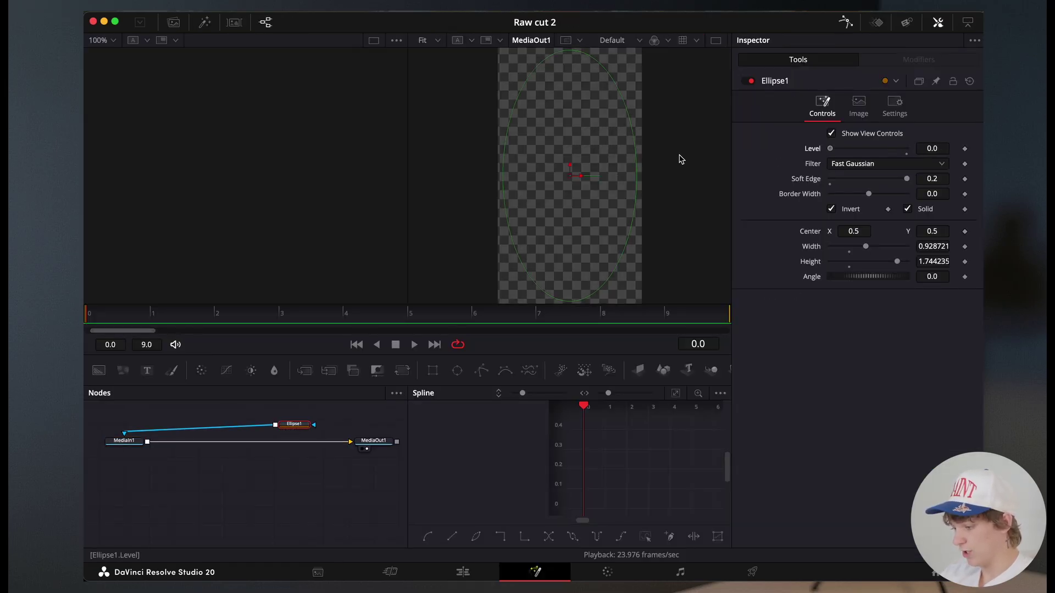
click(965, 149)
key(Right)
key(Right)
key(Right)
key(Right)
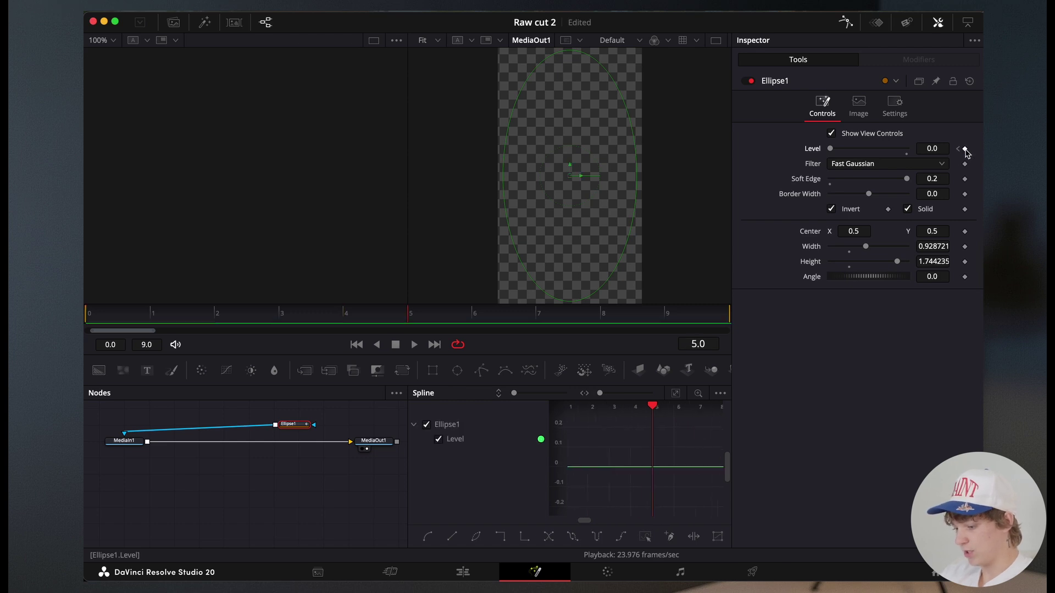
drag(830, 153, 864, 161)
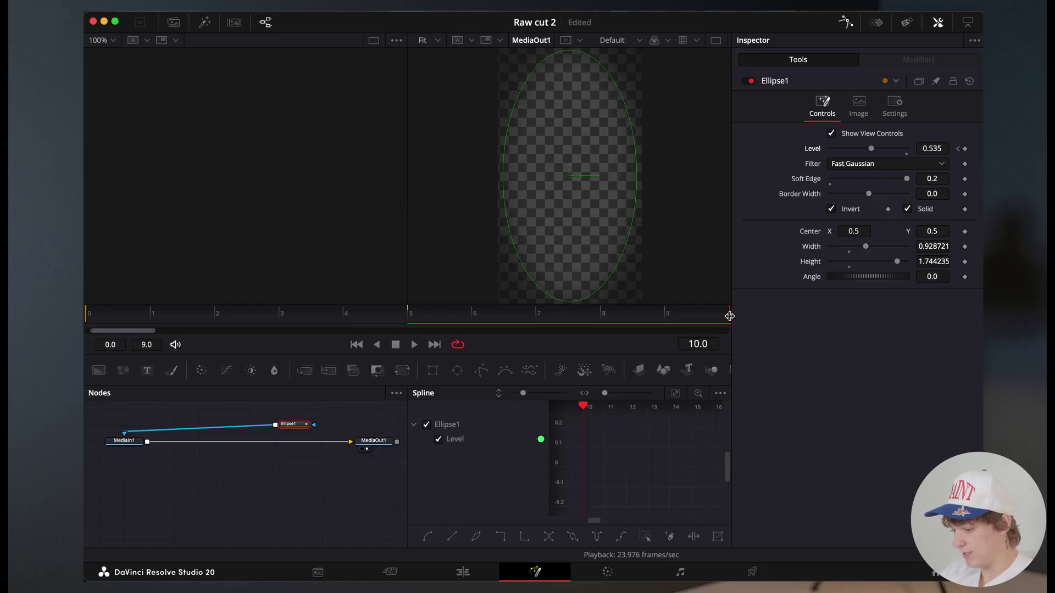
drag(871, 150, 827, 151)
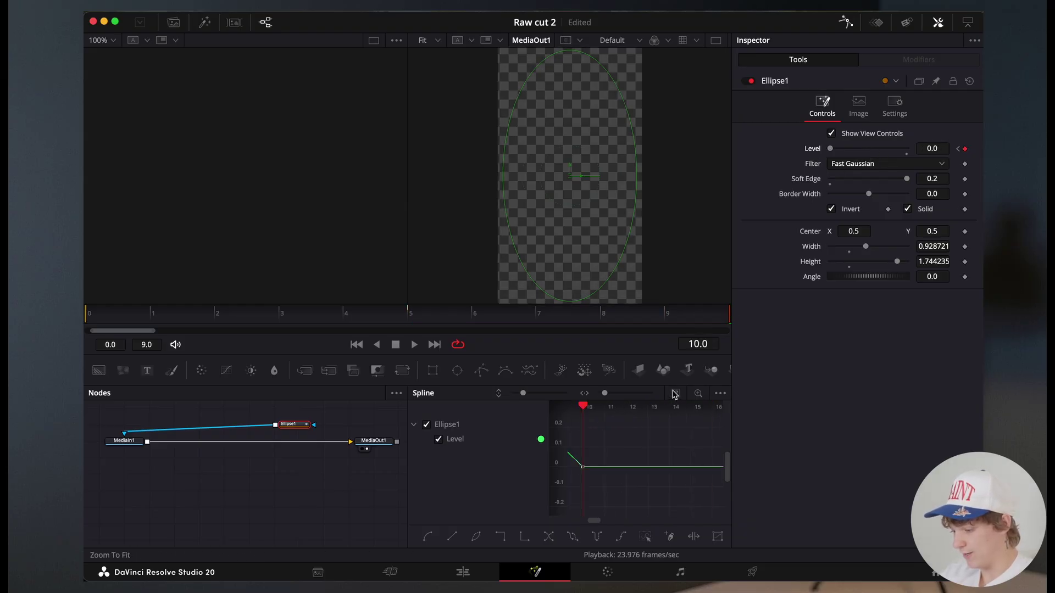
Smooth the ellipse's Level curve, lengthen the ease handles of its first and last keyframes, and play the vignette from the start
key(ctrl+f)
key(shift+s)
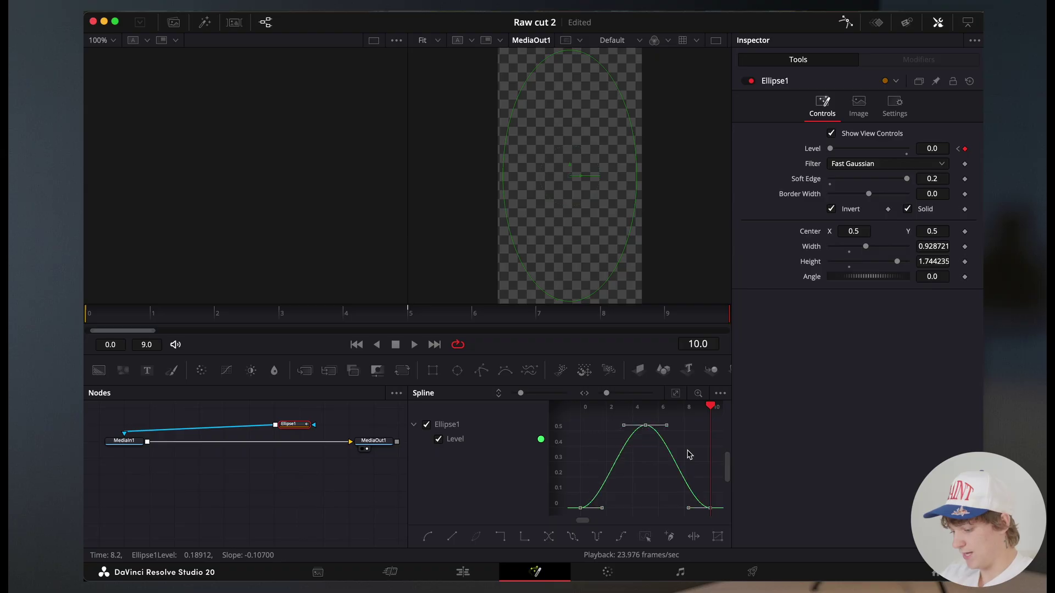
drag(623, 508, 643, 508)
drag(688, 509, 660, 509)
click(90, 319)
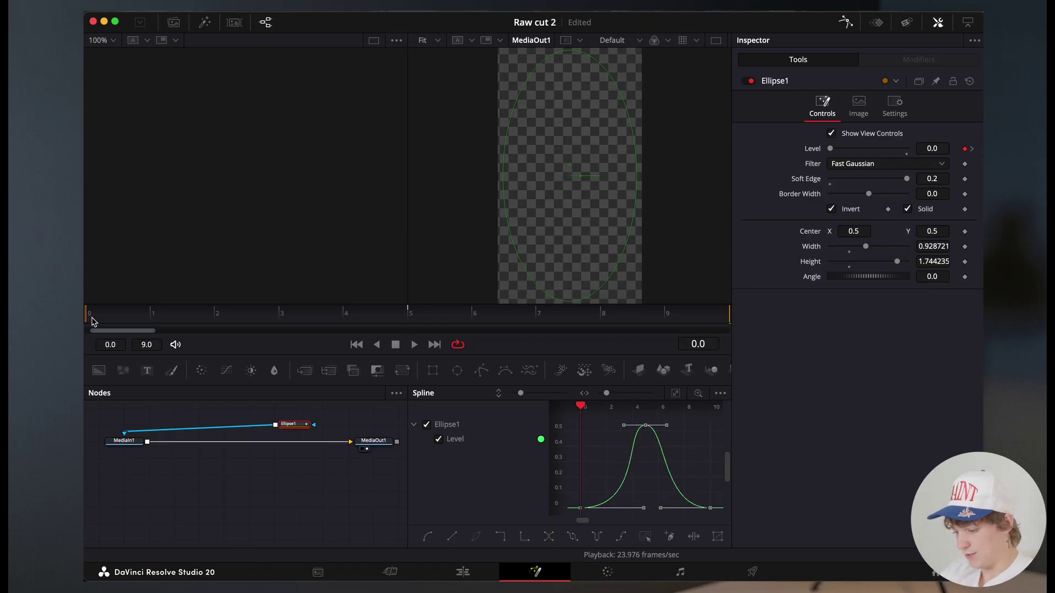
key(space)
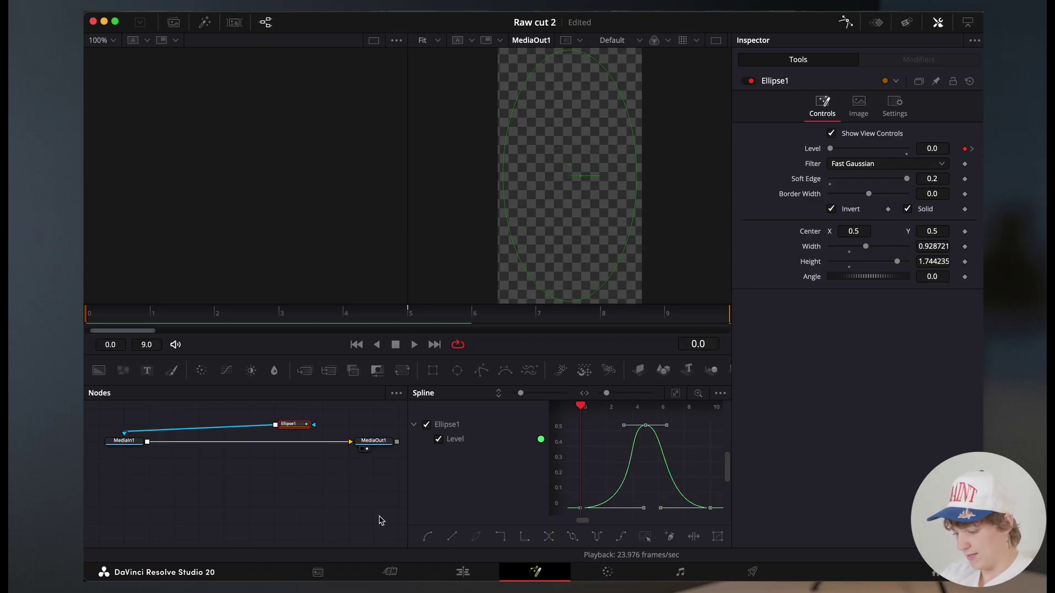
Return to the Edit page and play the blur and vignette transition across the C3855.MP4/C3851.MP4 cut several times
click(463, 572)
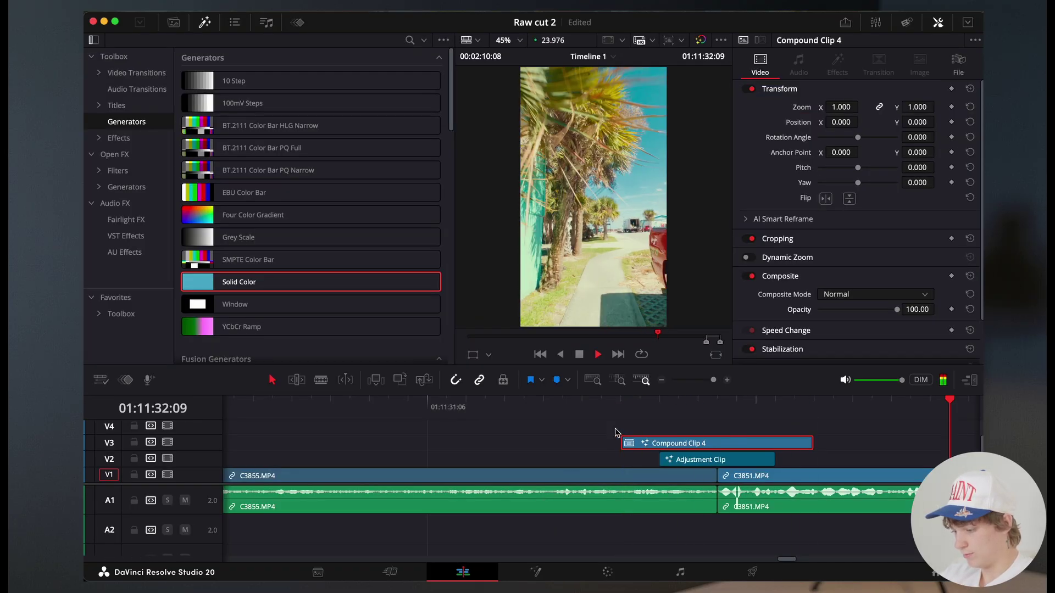
key(space)
scroll(614, 447, left, 5)
click(467, 407)
key(space)
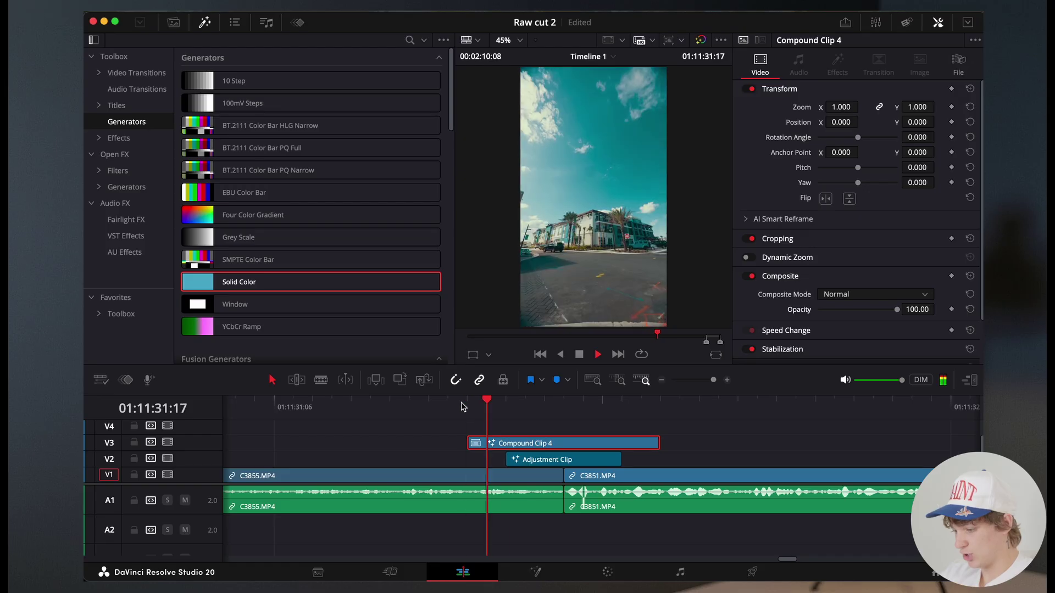
key(space)
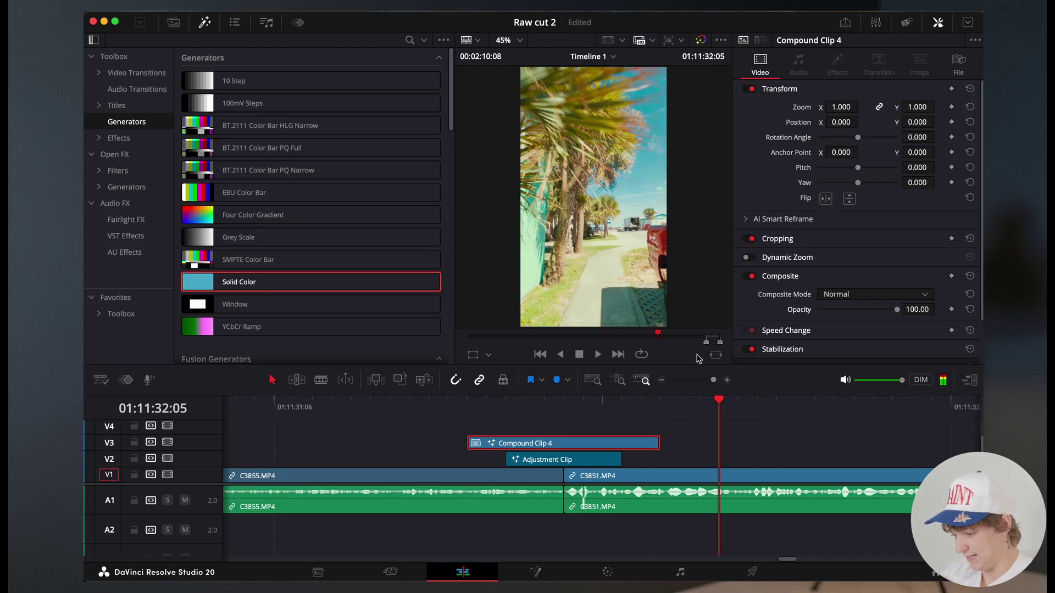
click(661, 381)
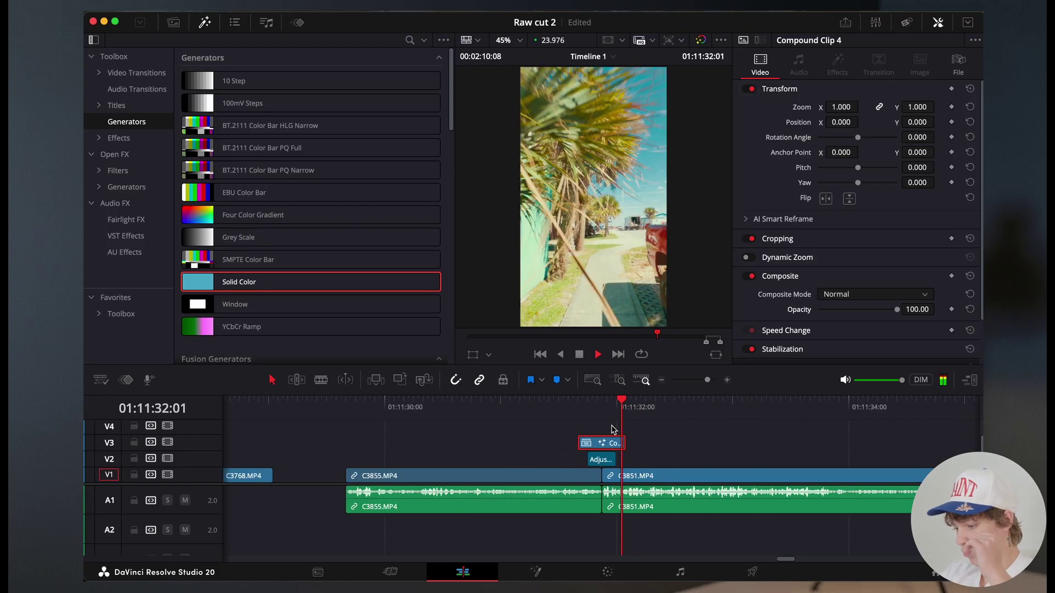
click(579, 409)
key(space)
key(space)
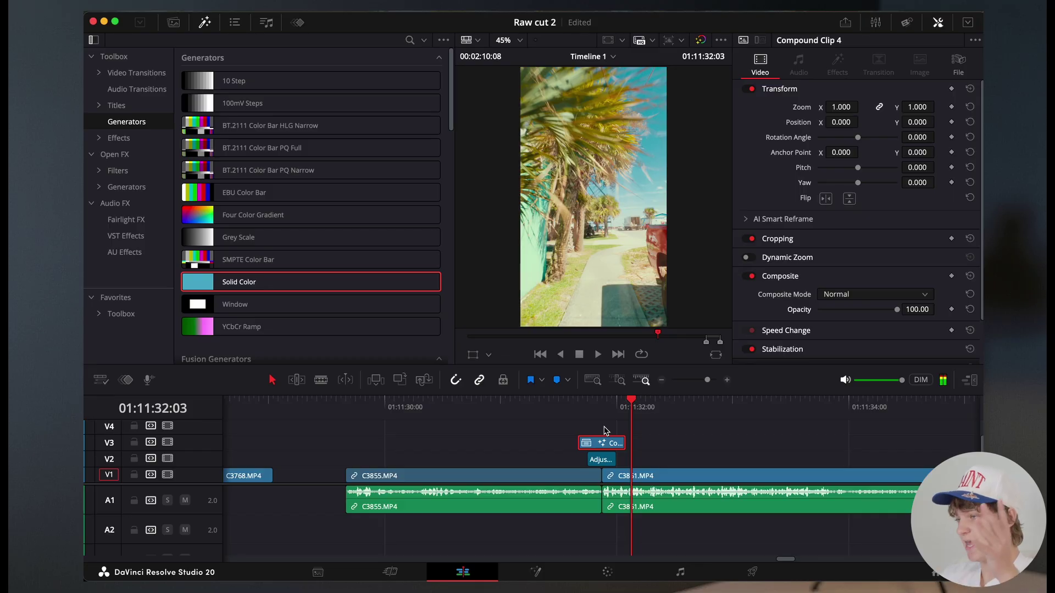